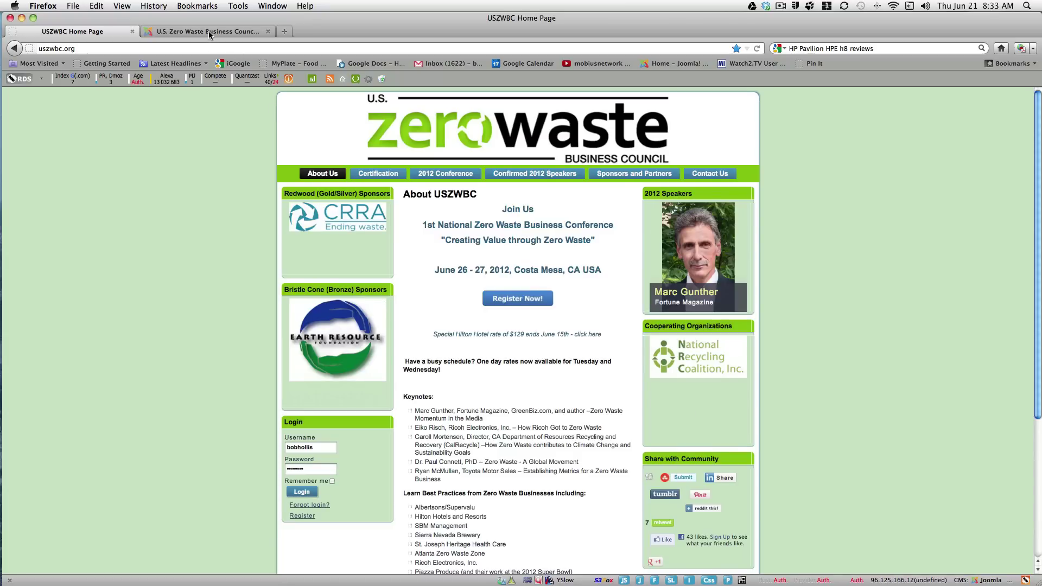
- Switch to the admin tab and log in to the Joomla administration back end
click(209, 31)
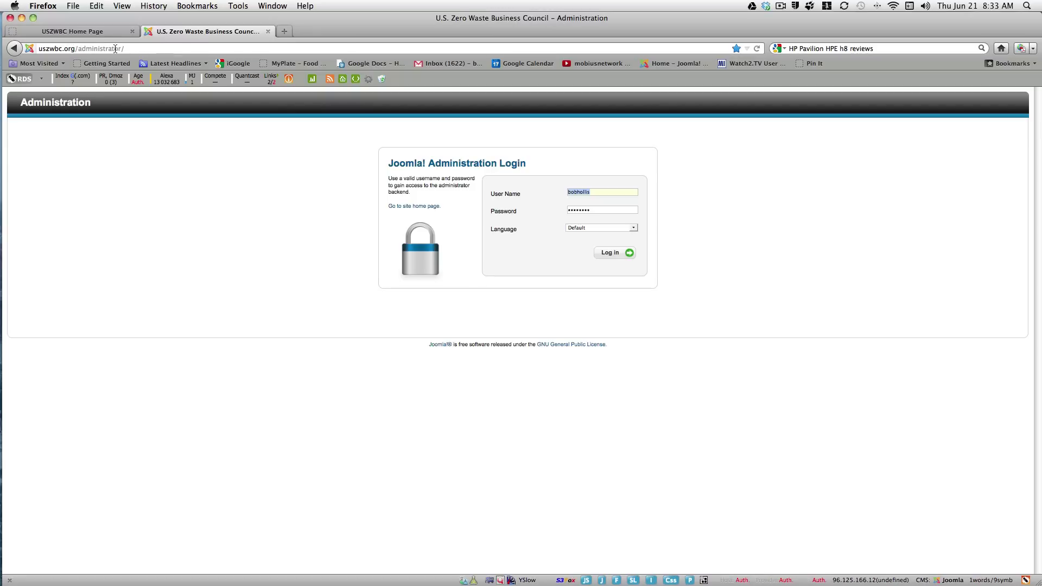
click(609, 254)
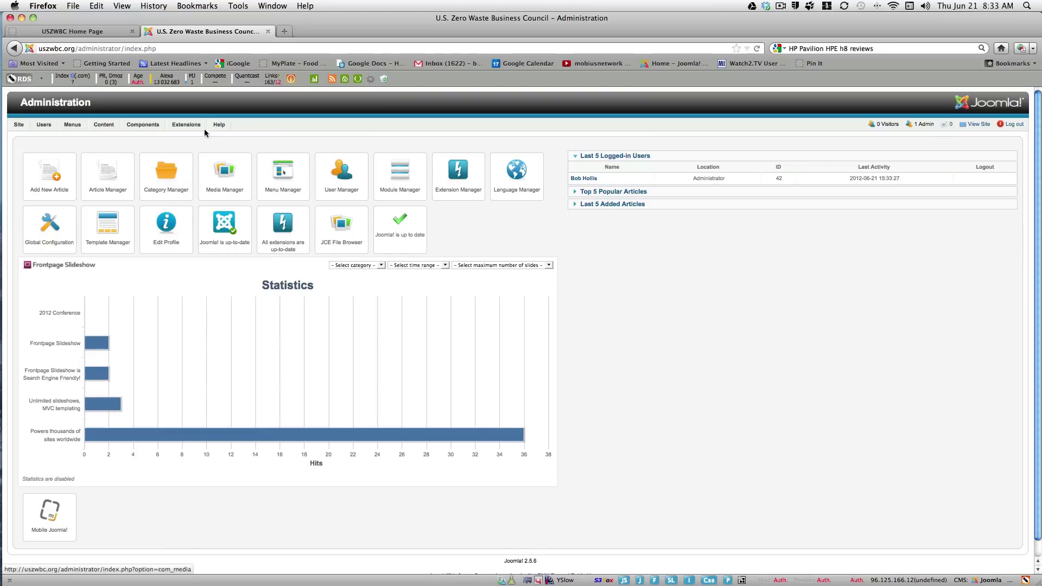
- List only published modules in the Module Manager, briefly comparing against the live home page
mouse_move(187, 126)
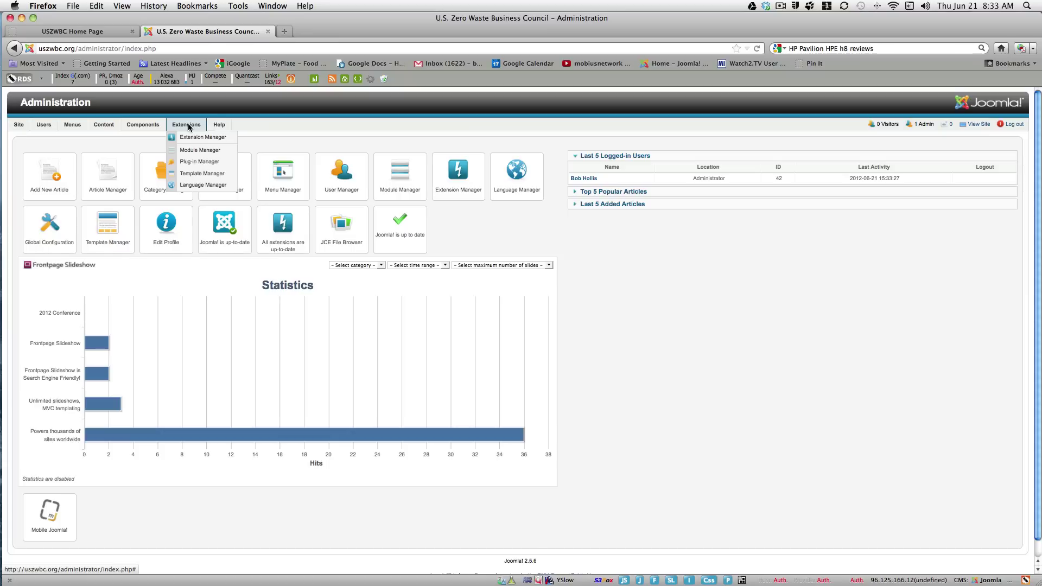
click(199, 151)
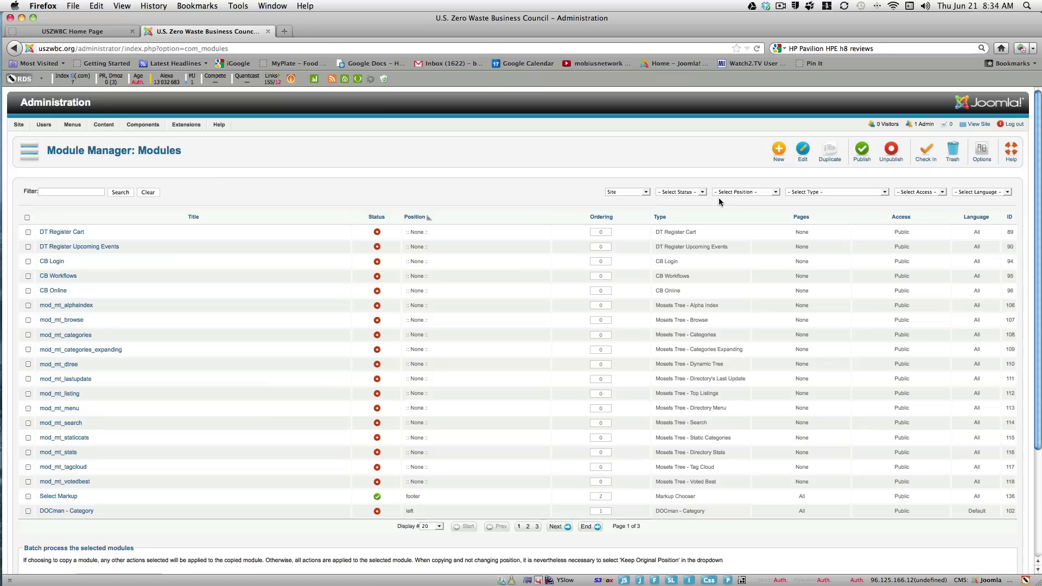
click(700, 193)
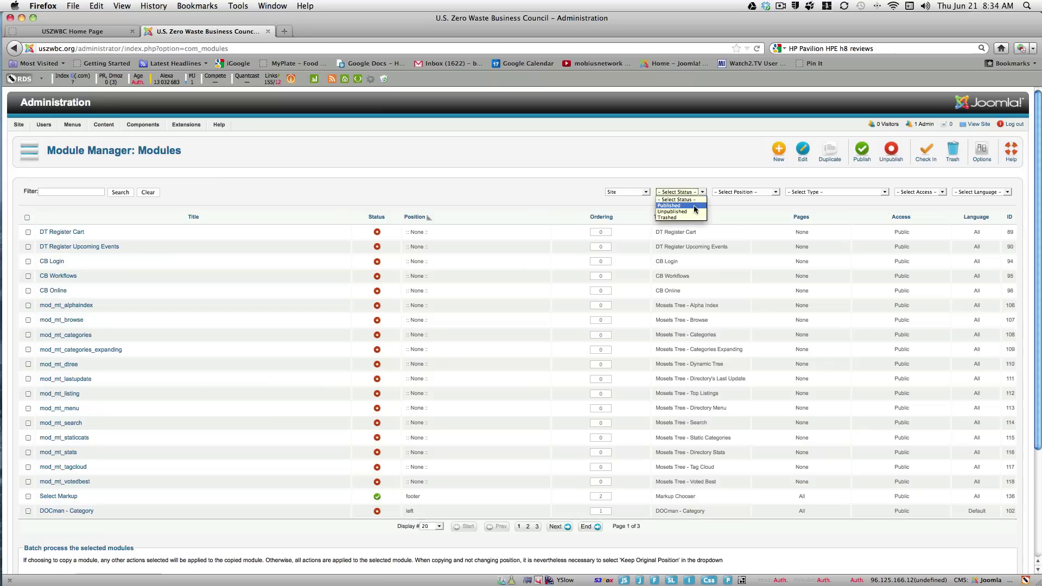
click(694, 205)
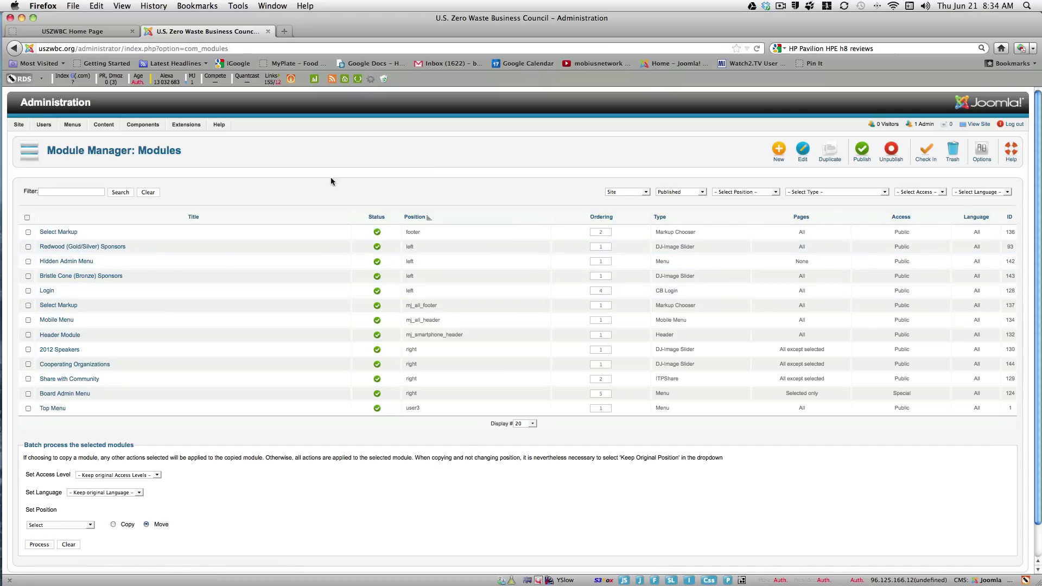
click(72, 31)
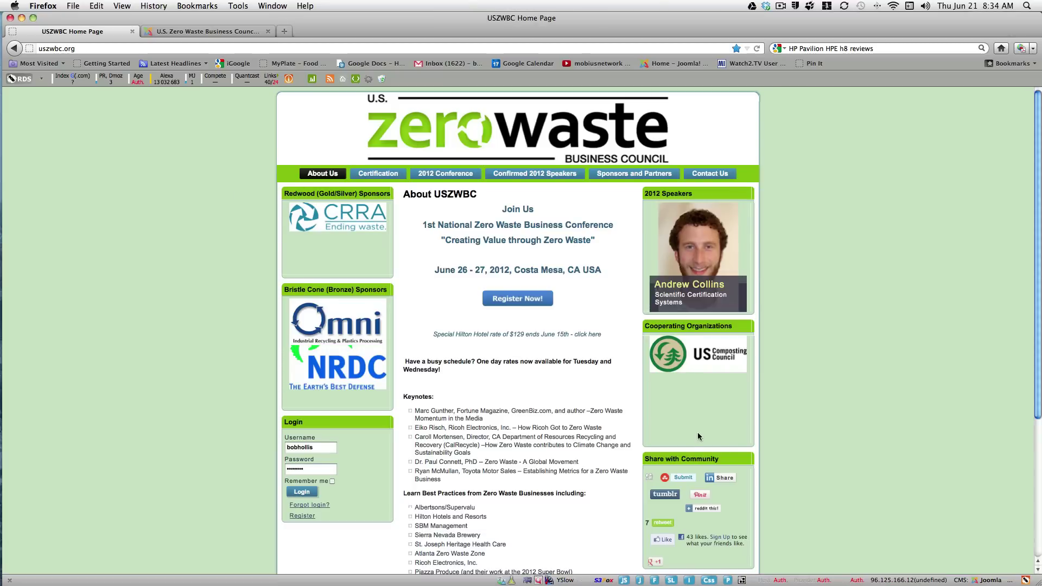
click(201, 32)
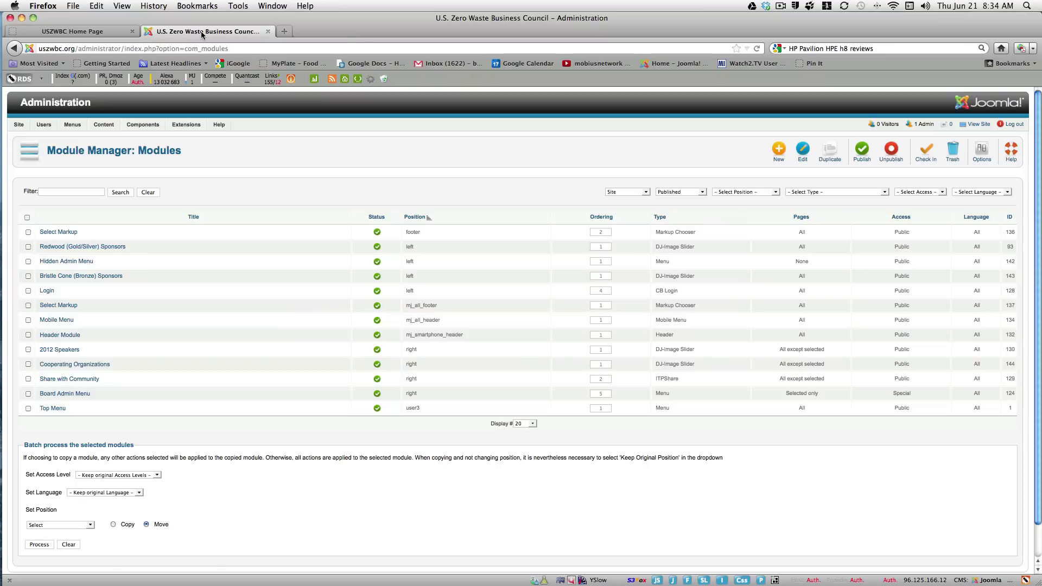
- Inspect the Redwood (Gold/Silver) Sponsors module's slider source and slides category, then close it unsaved
click(88, 248)
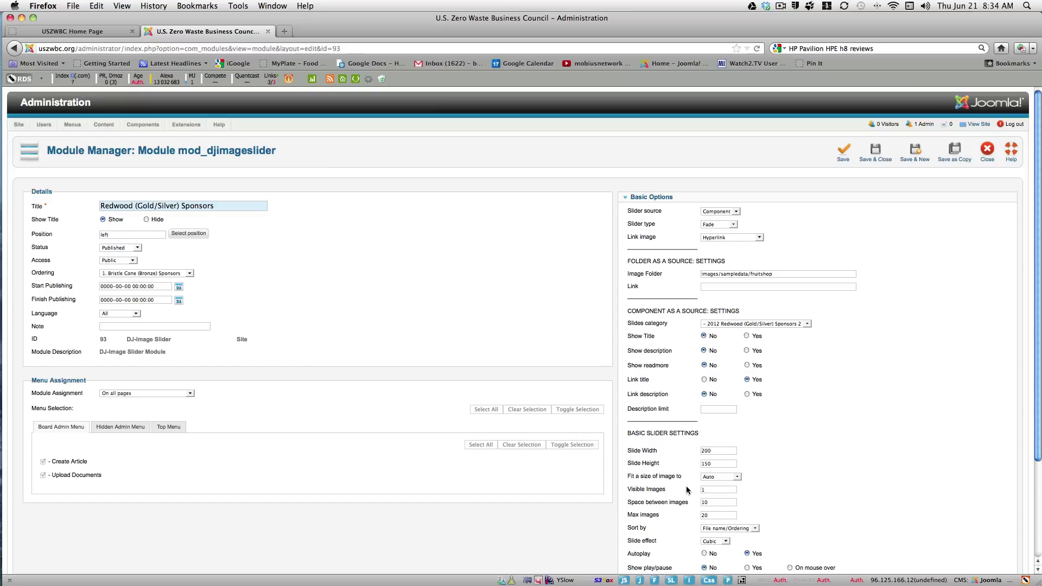
click(736, 212)
click(808, 323)
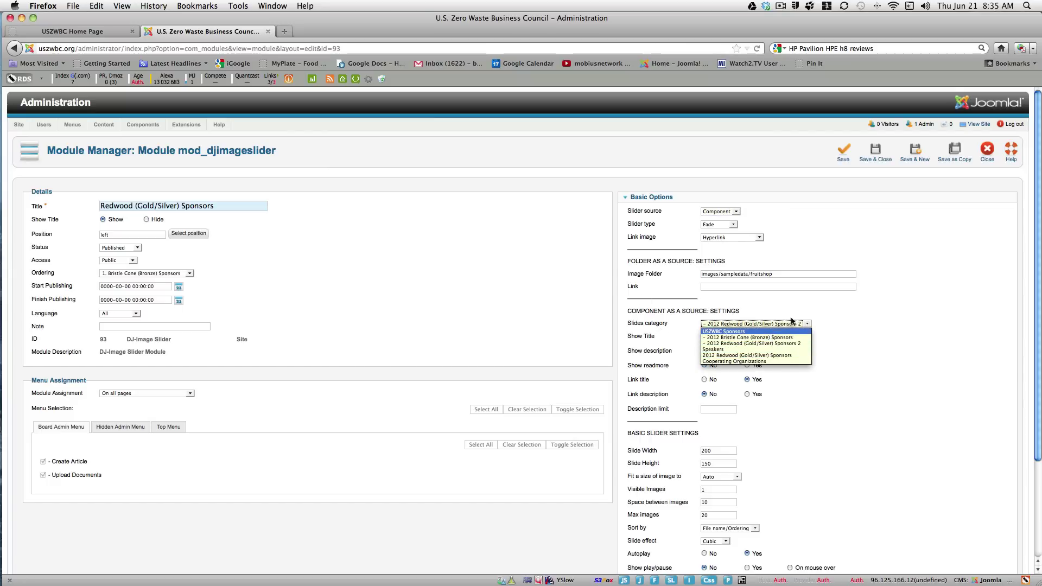
click(849, 313)
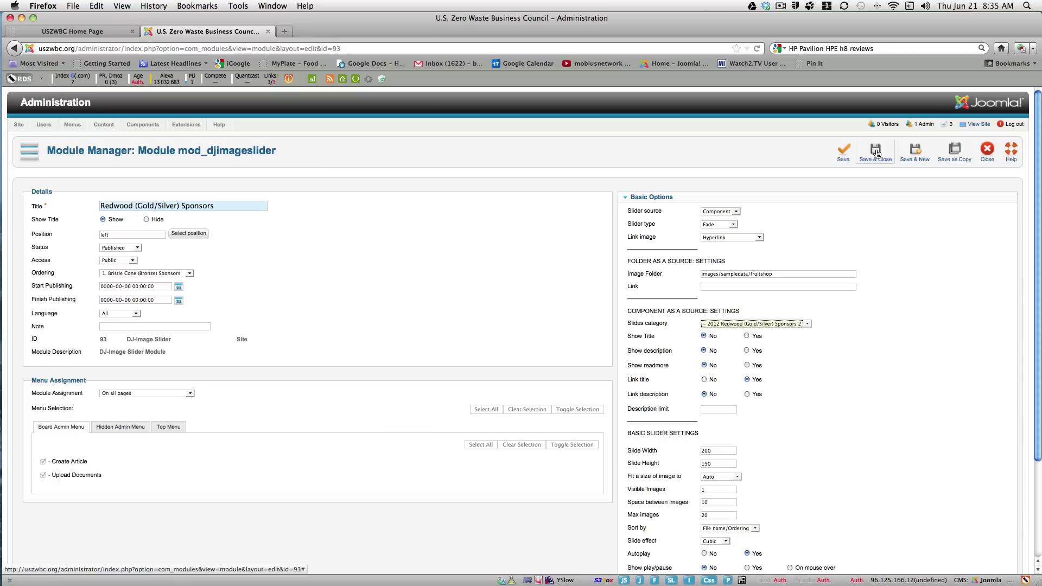
click(986, 152)
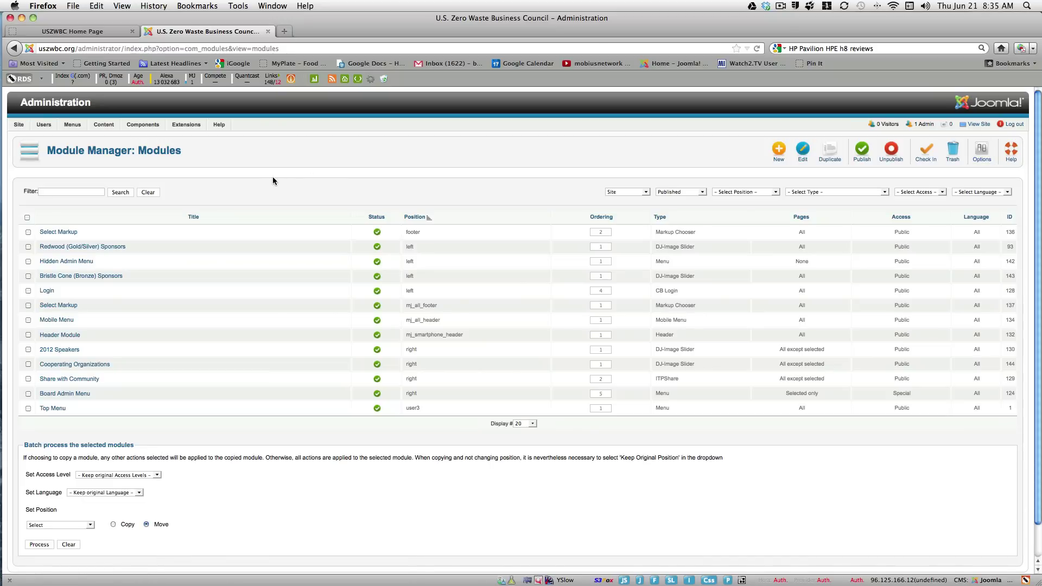
- Open the DJ-Image Slider slides, check the category filter, then go to the Categories list
mouse_move(146, 127)
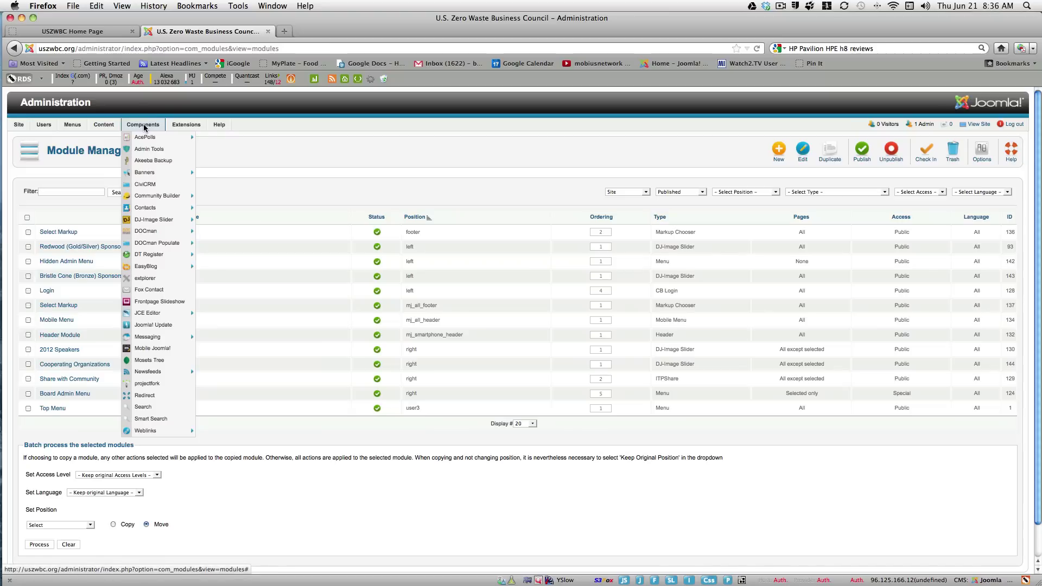
mouse_move(150, 220)
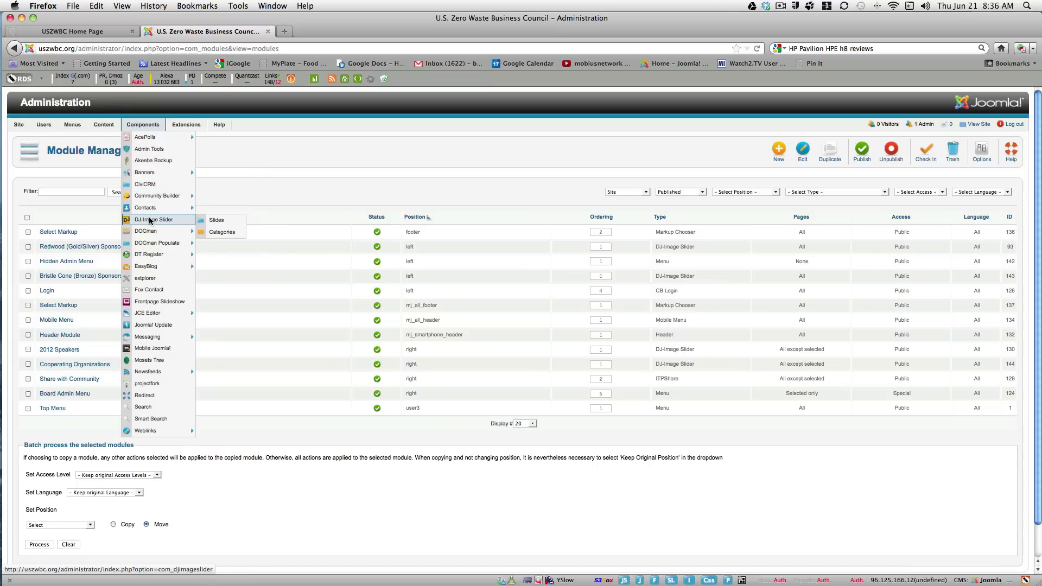
click(218, 221)
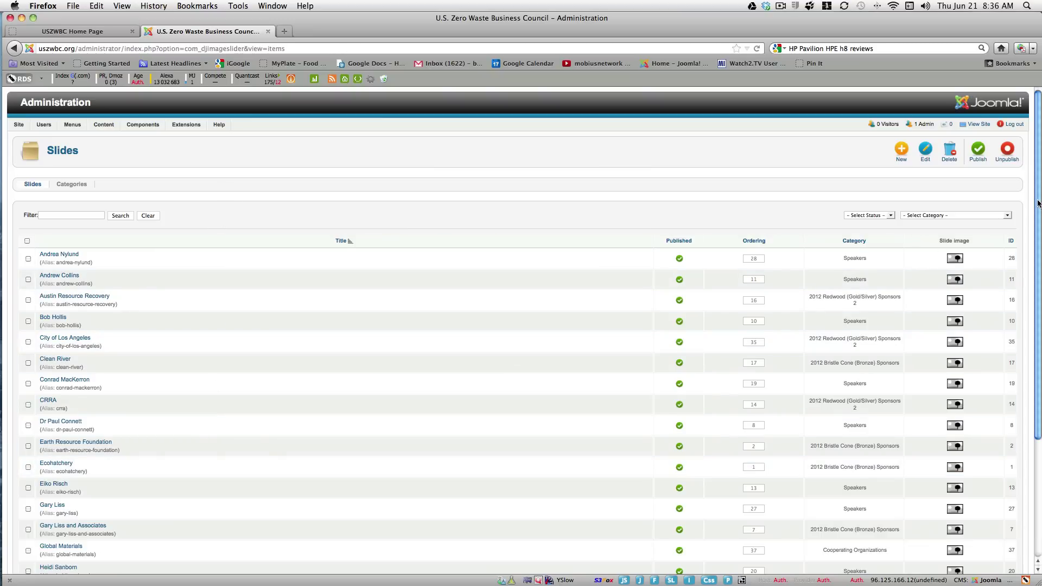
scroll(1038, 210, down, 1)
scroll(1038, 210, down, 2)
click(1006, 182)
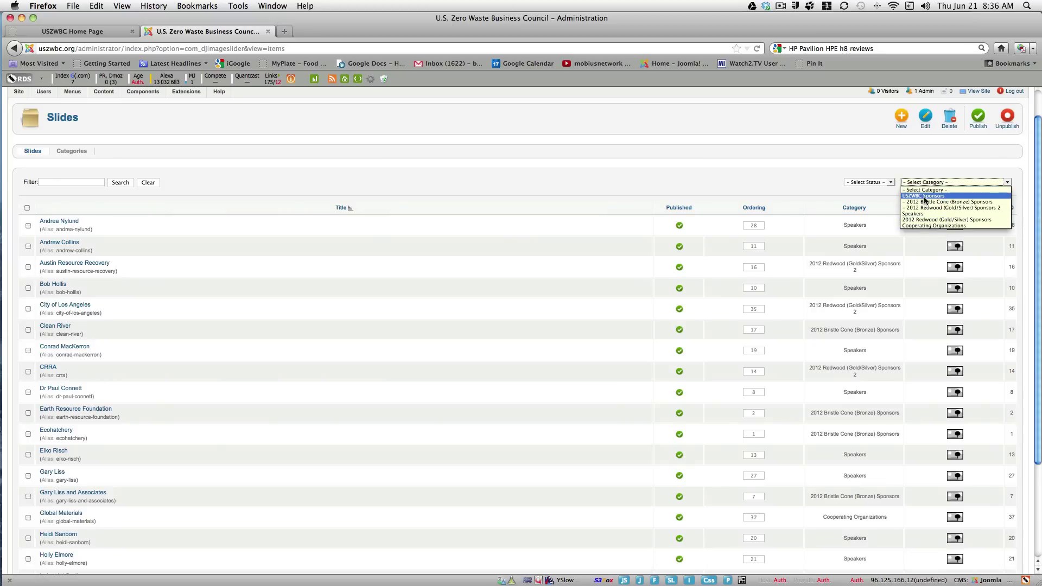
click(743, 187)
click(71, 151)
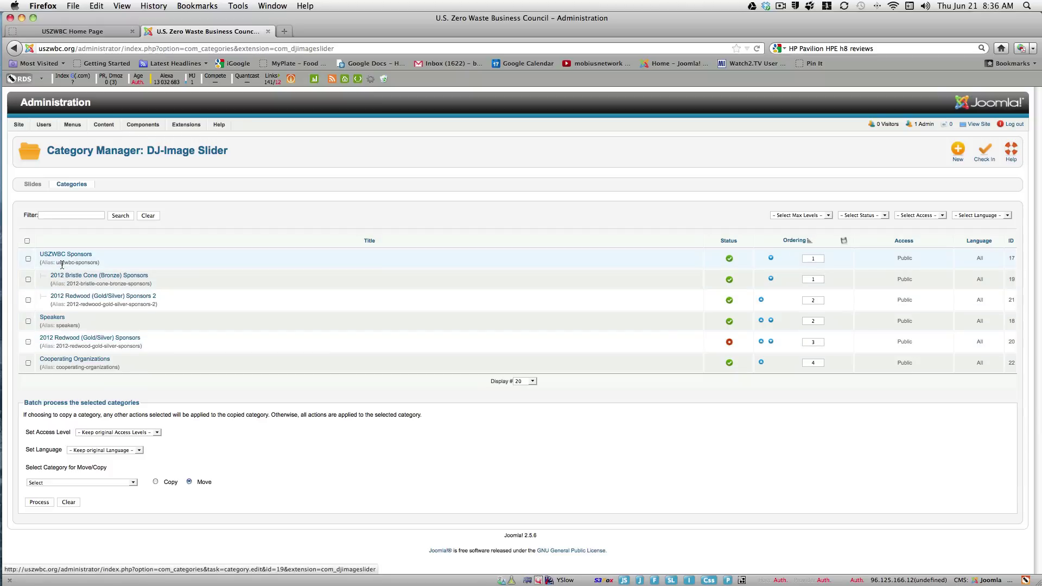
click(94, 31)
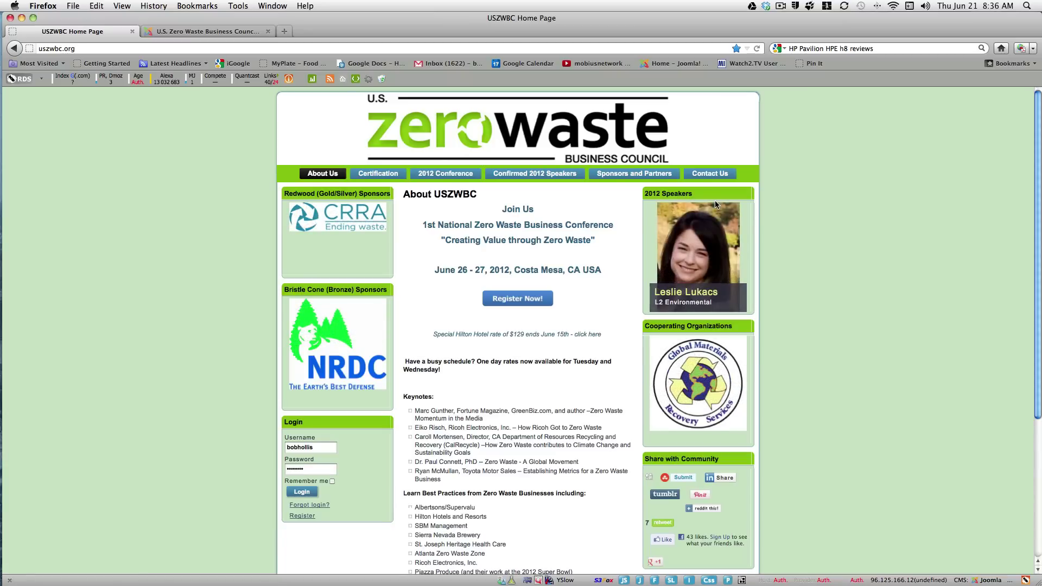
click(210, 34)
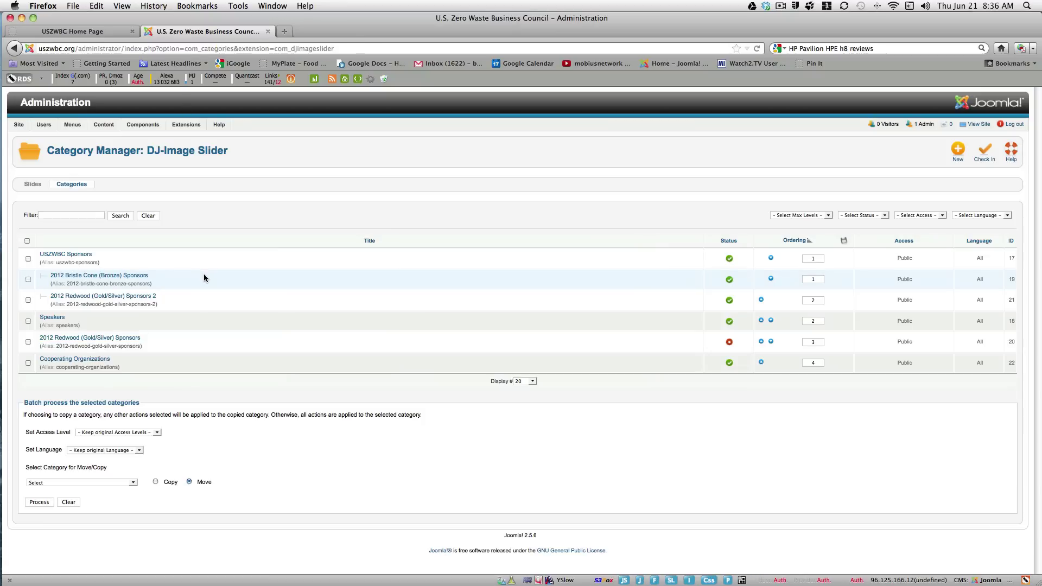
click(33, 184)
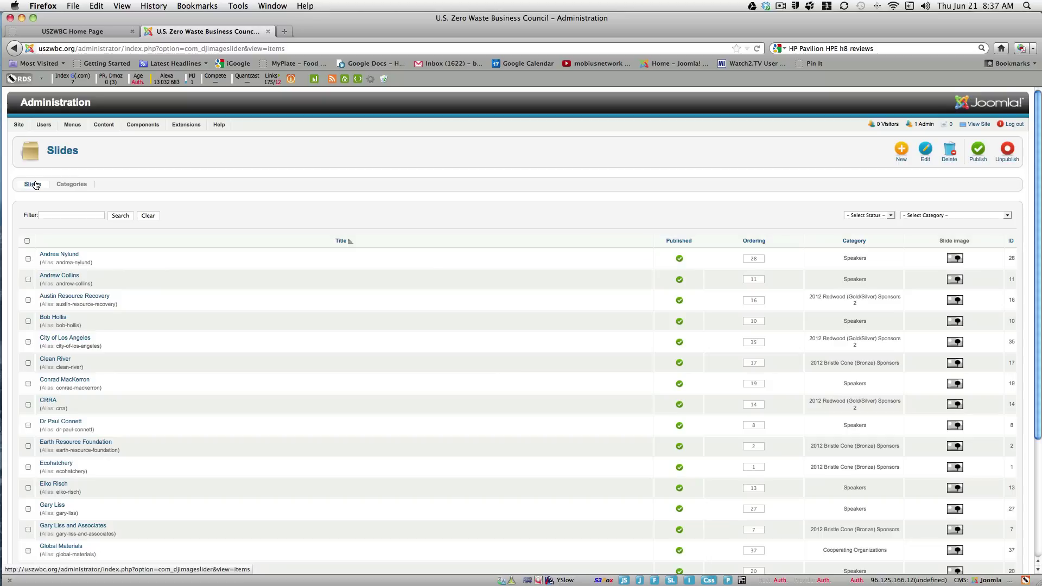
- Open the live site's Sponsors and Partners page and scroll to the sponsor logo table
mouse_move(106, 126)
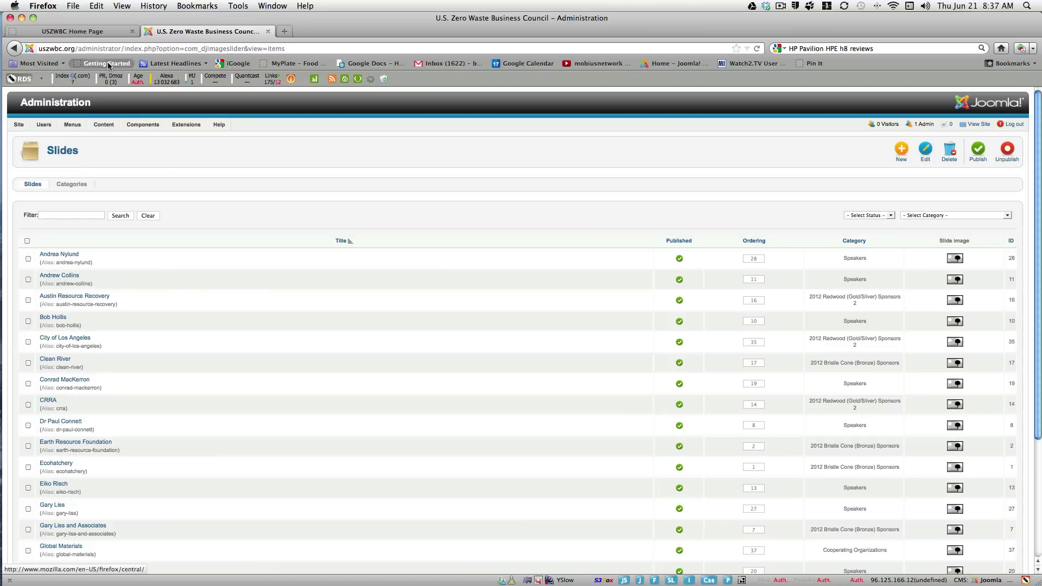
click(89, 33)
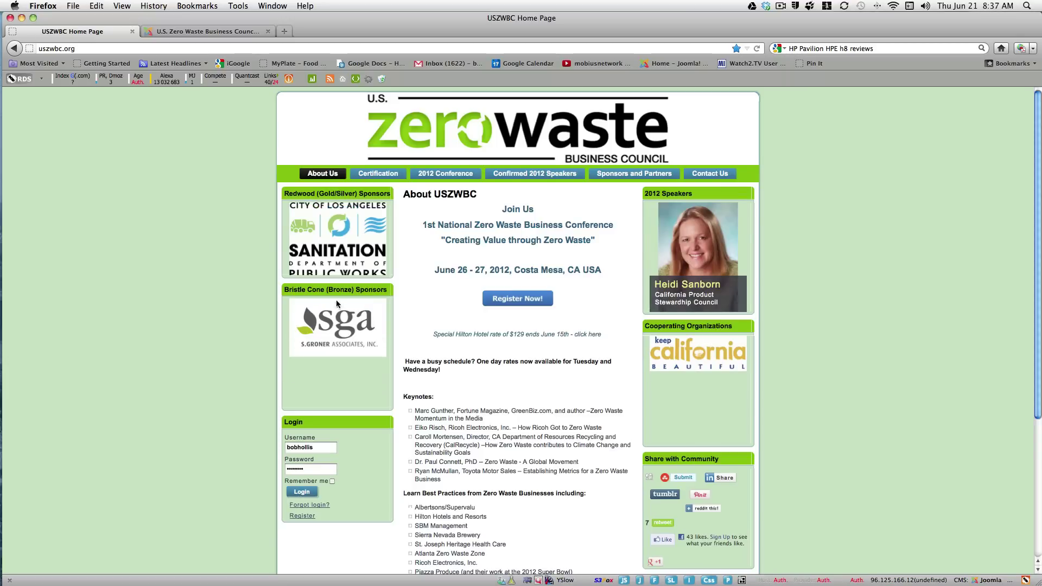
click(623, 174)
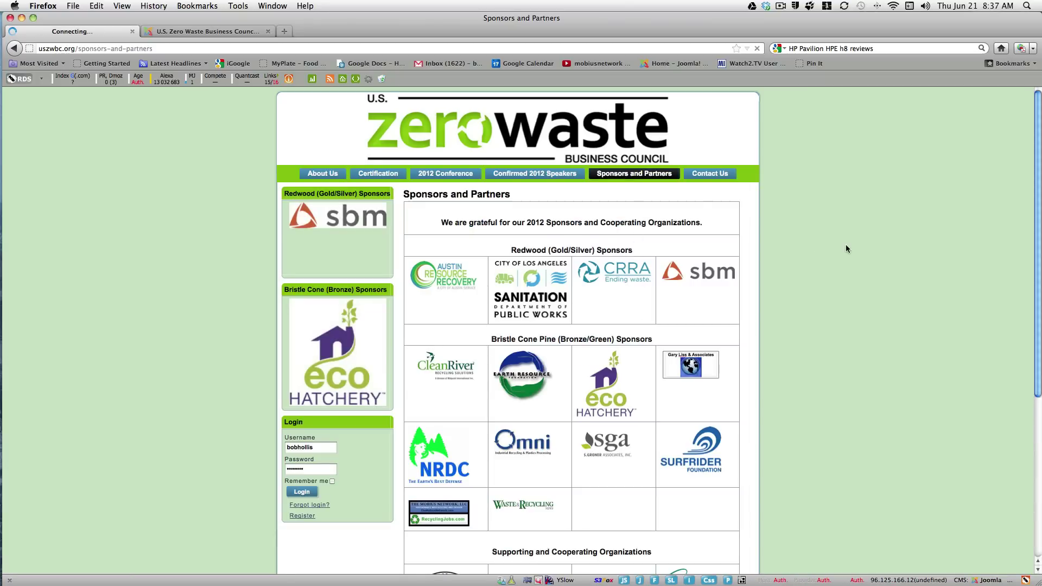
drag(1037, 182, 1035, 148)
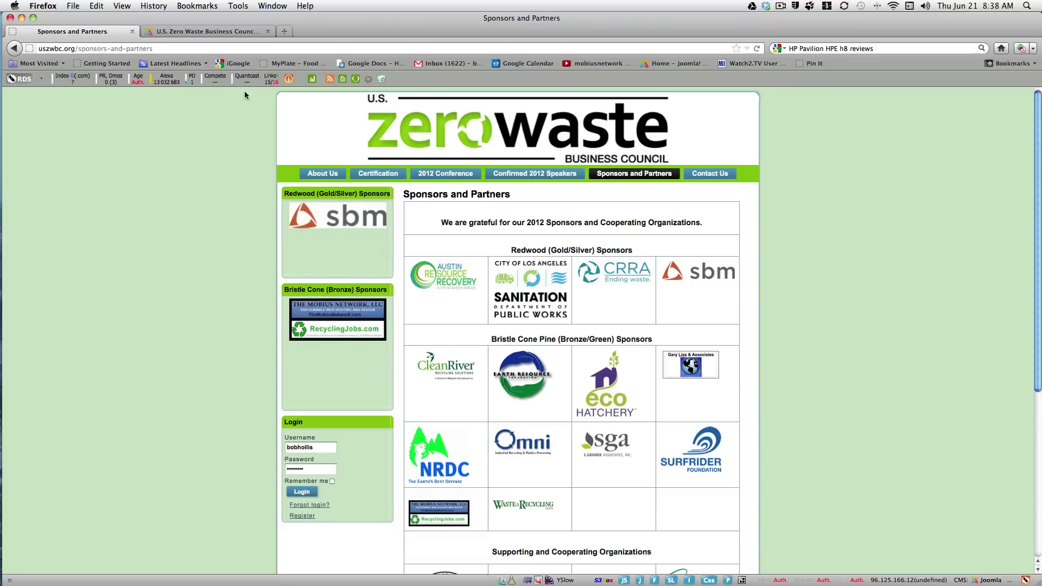
- Filter the admin Article Manager by 'sponsor'
click(195, 35)
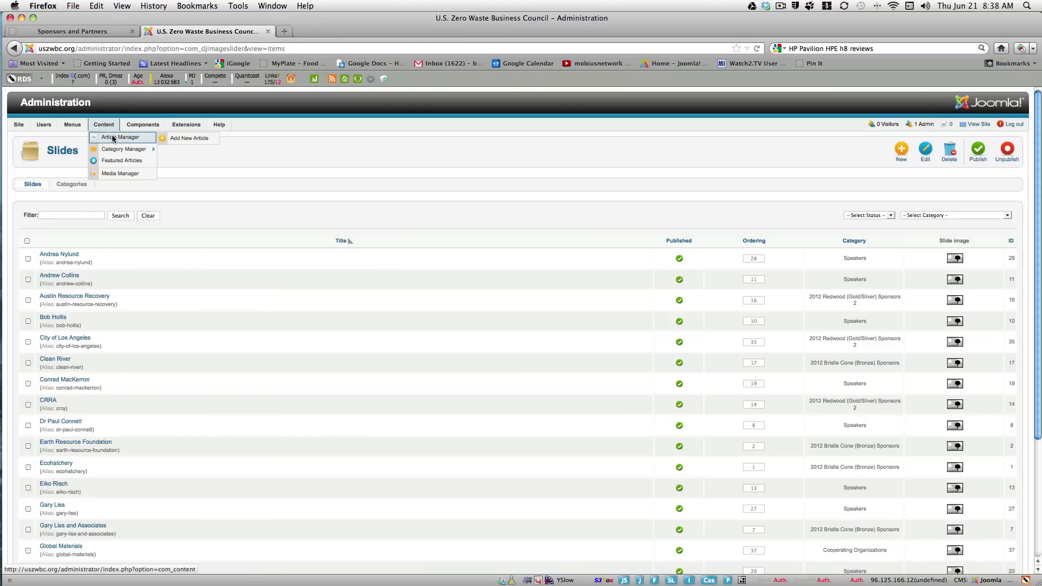
click(114, 139)
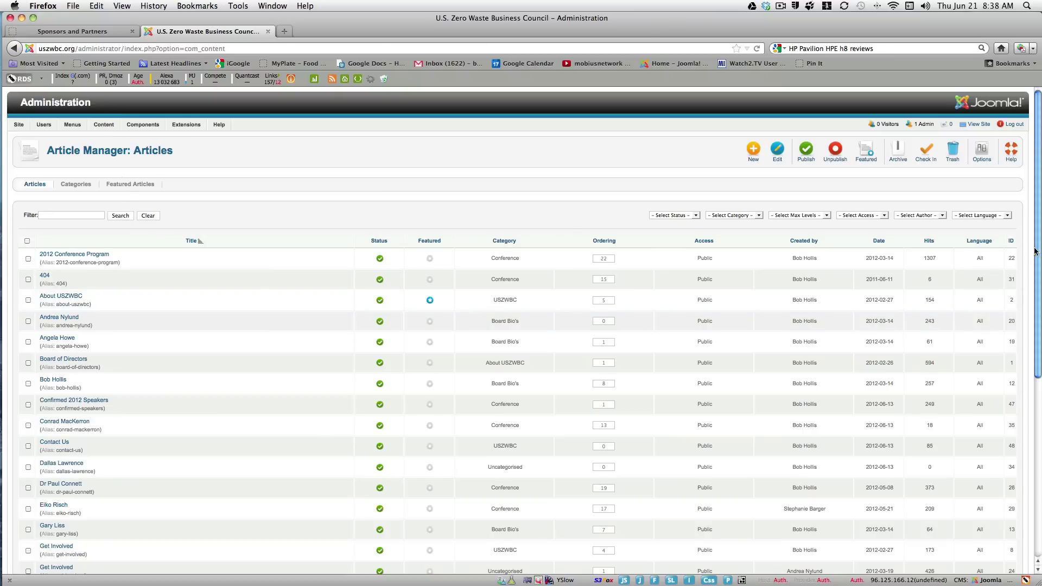
drag(1037, 251, 1039, 273)
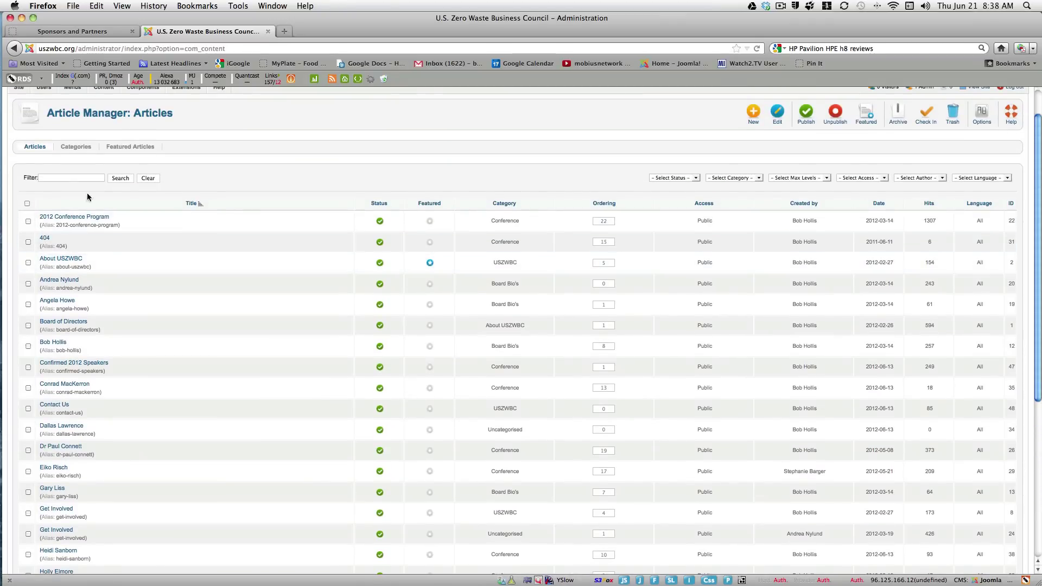
click(68, 178)
text(spons)
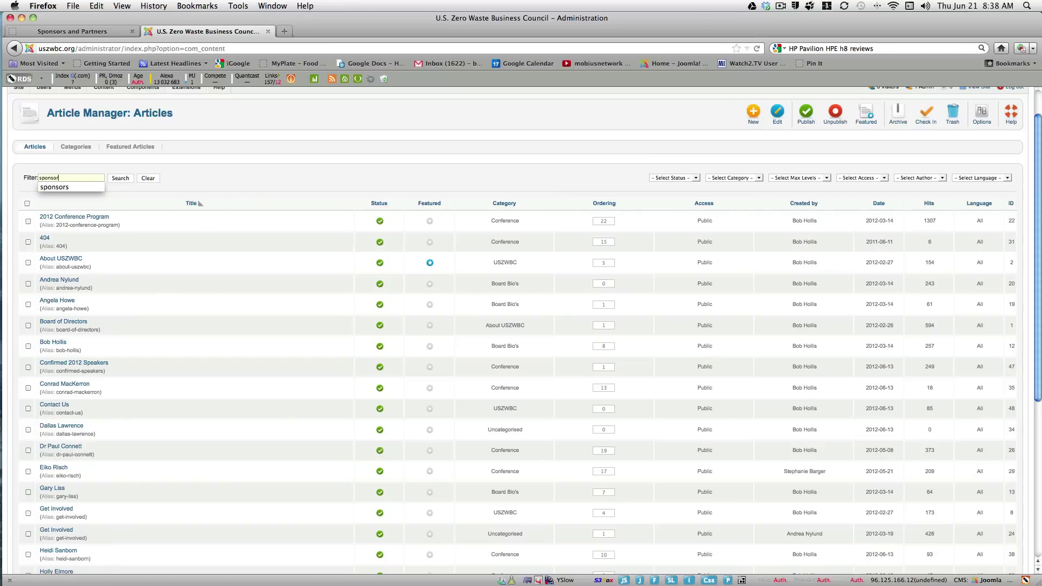
text(or)
key(Return)
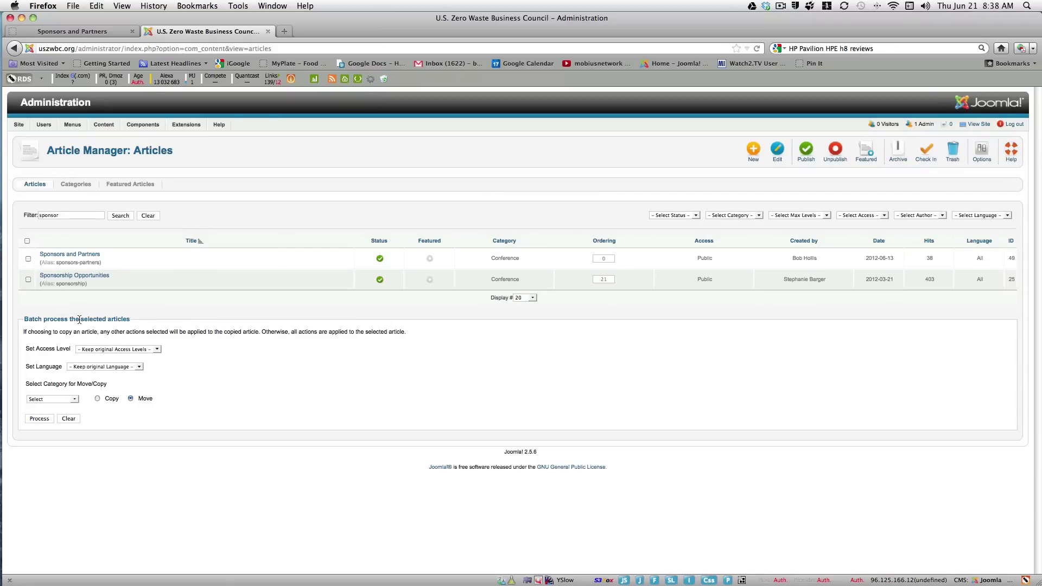
- Edit Sponsors and Partners with an enlarged editor, caret in the empty cell after Waste Recycling
click(70, 256)
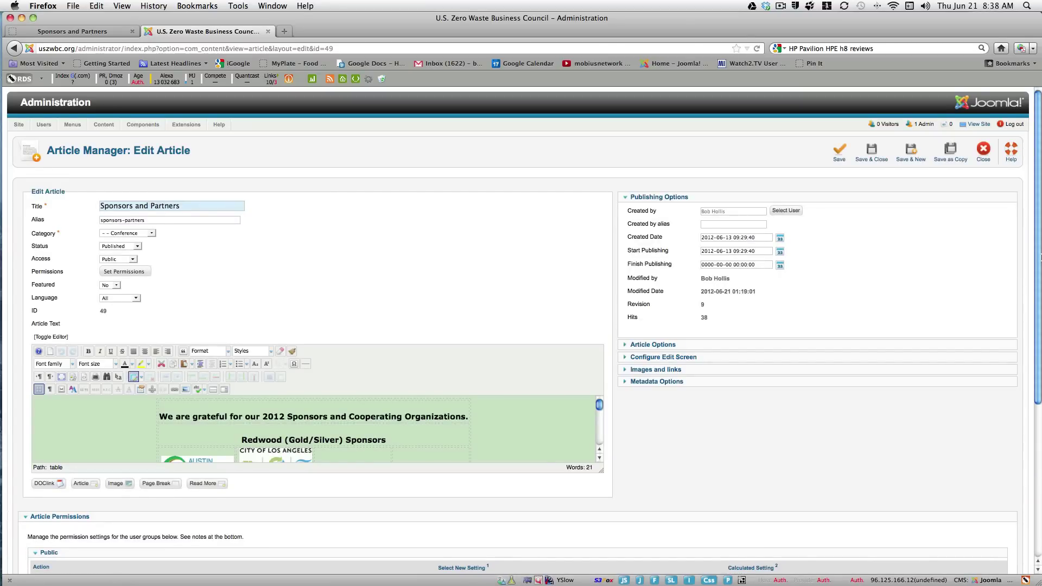
scroll(696, 325, down, 3)
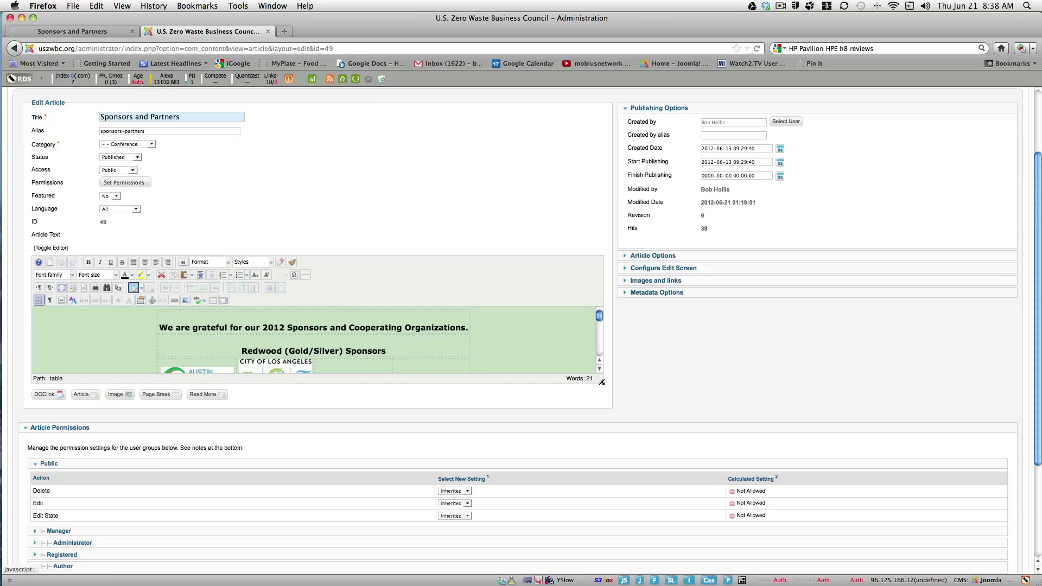
drag(601, 382, 612, 560)
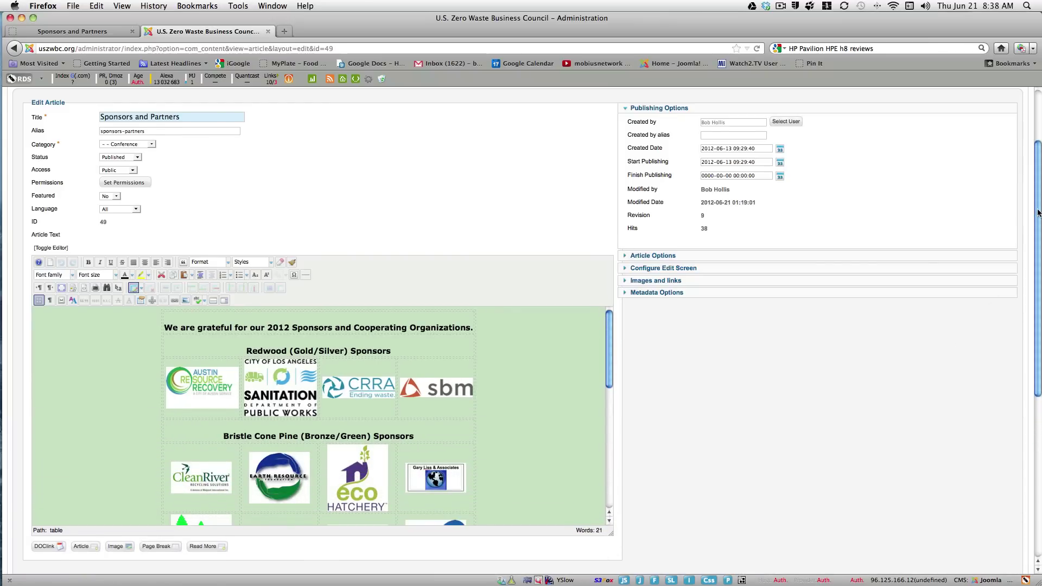
drag(1039, 214, 1039, 295)
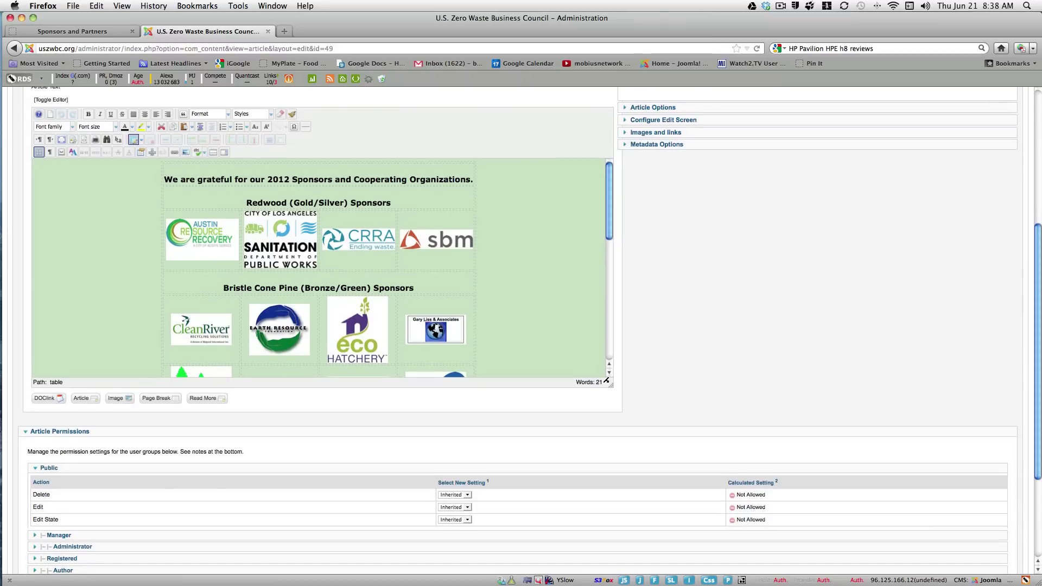
drag(611, 386, 609, 497)
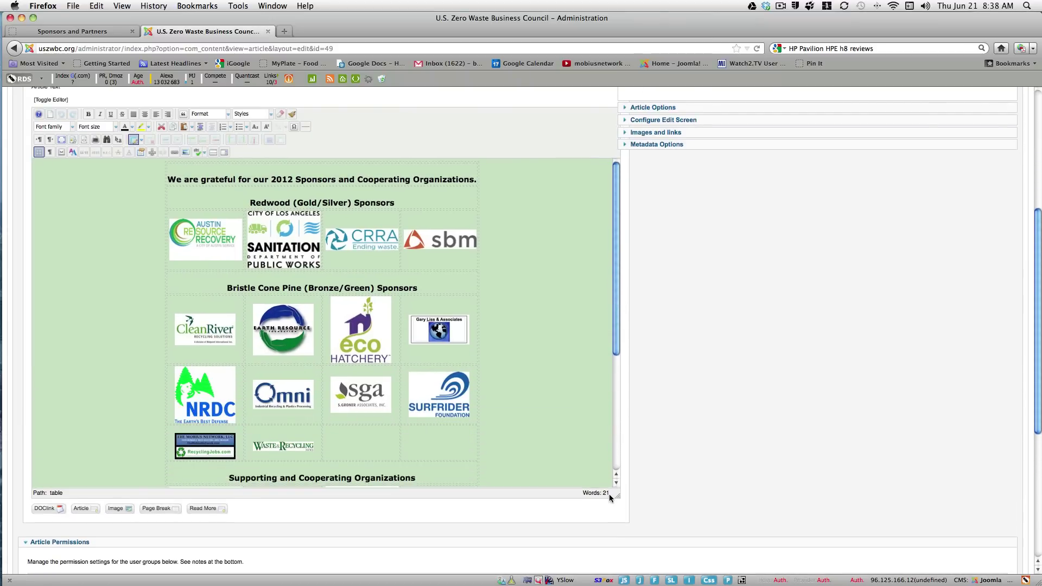
mouse_move(617, 238)
mouse_down()
mouse_move(618, 304)
mouse_move(620, 247)
mouse_up()
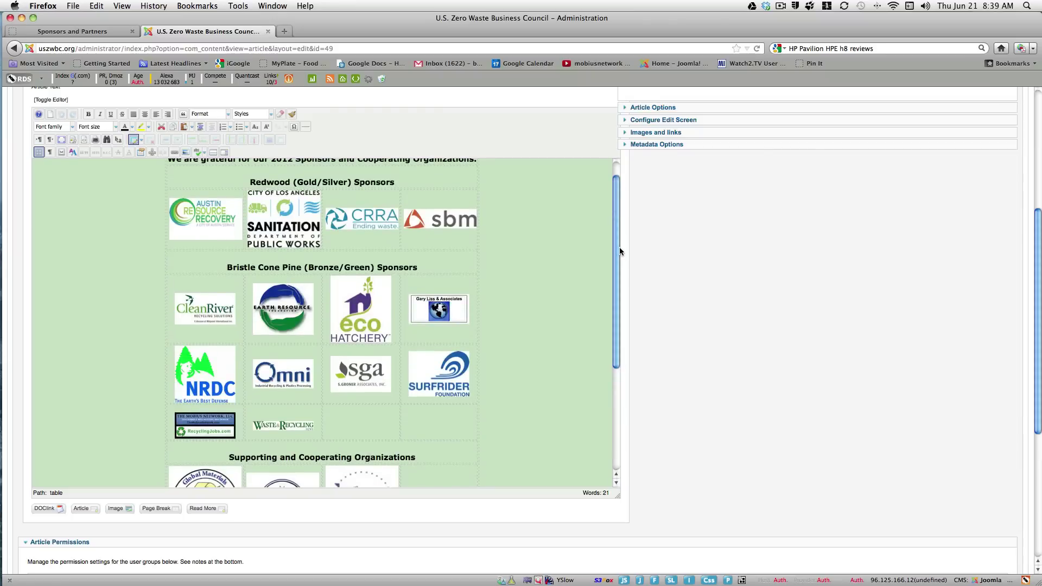
click(355, 422)
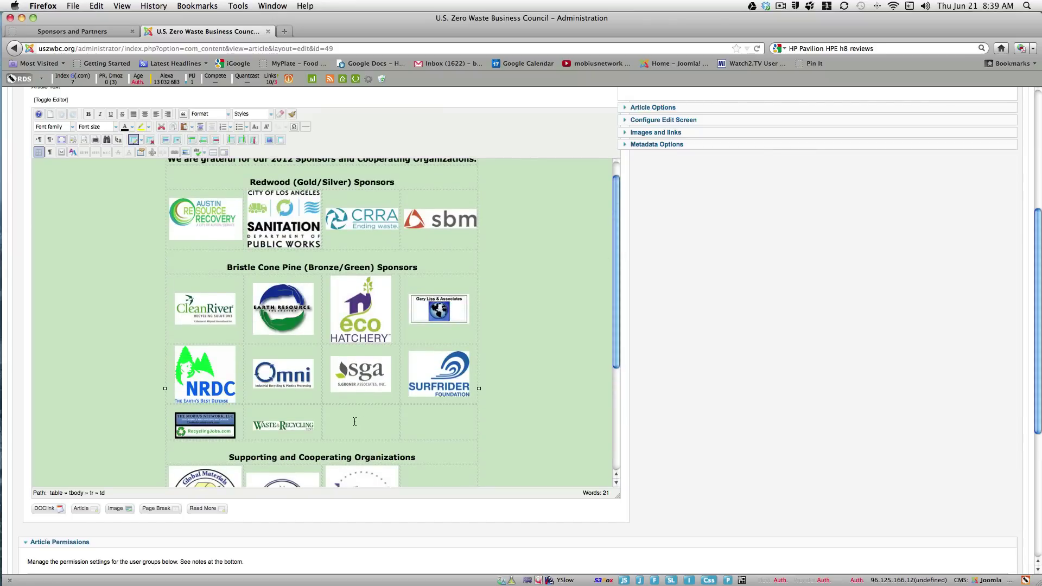
- Insert ocsc200px.jpg into the cell with width 150 and Middle alignment
click(186, 153)
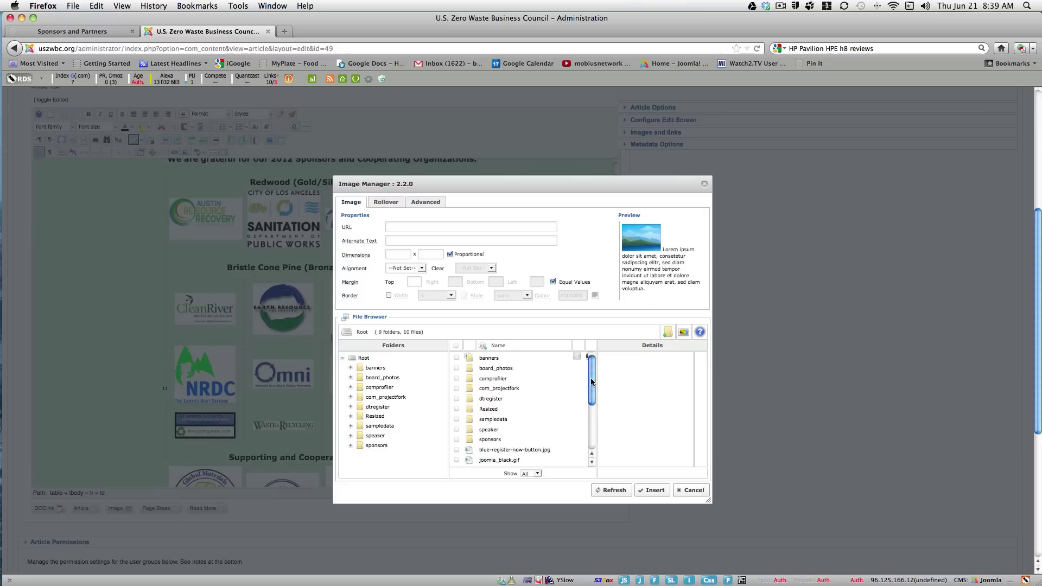
drag(592, 382, 592, 428)
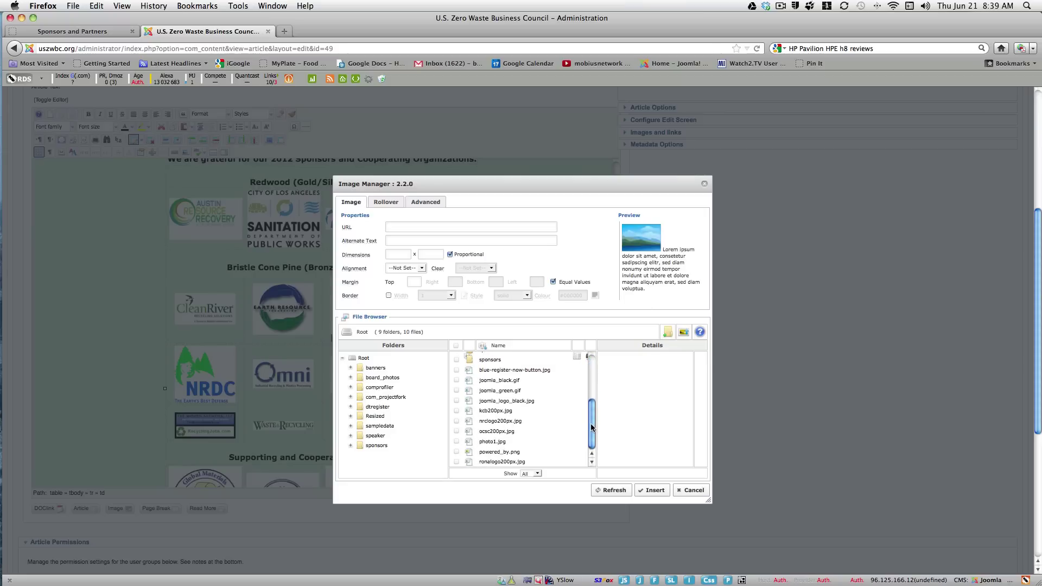
click(492, 432)
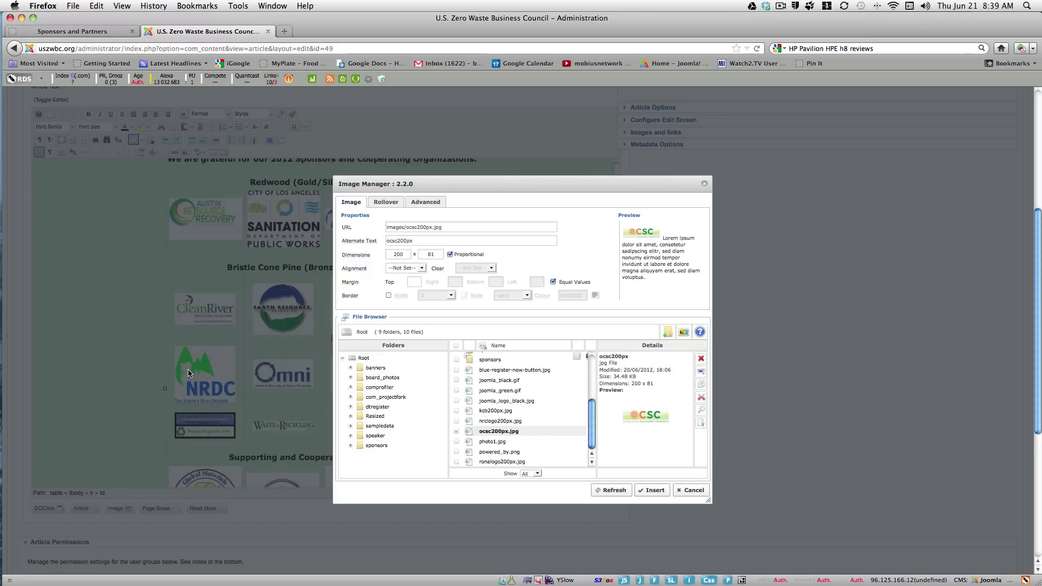
double_click(406, 255)
text(150)
click(422, 268)
click(414, 313)
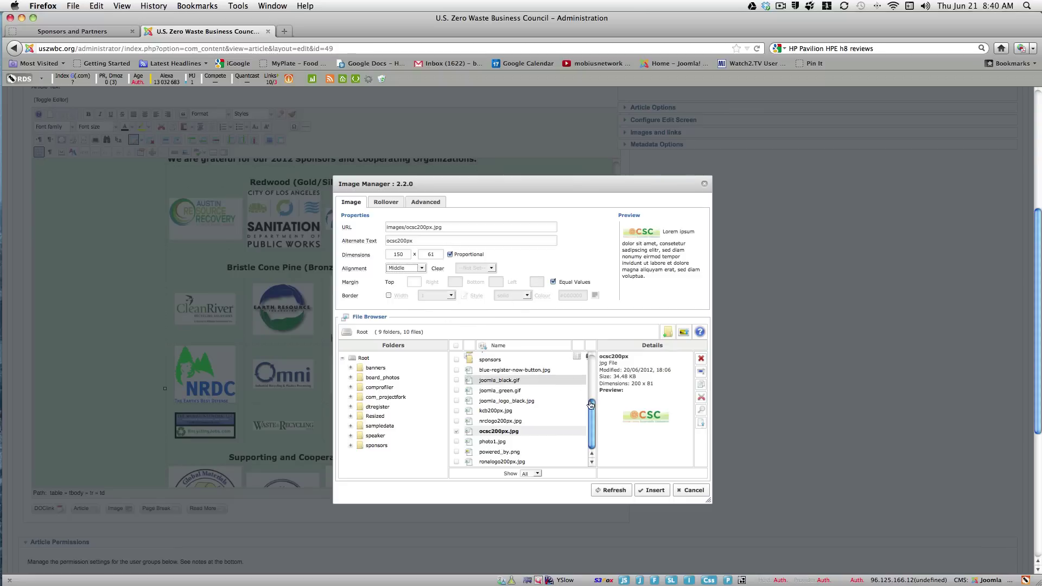
click(653, 489)
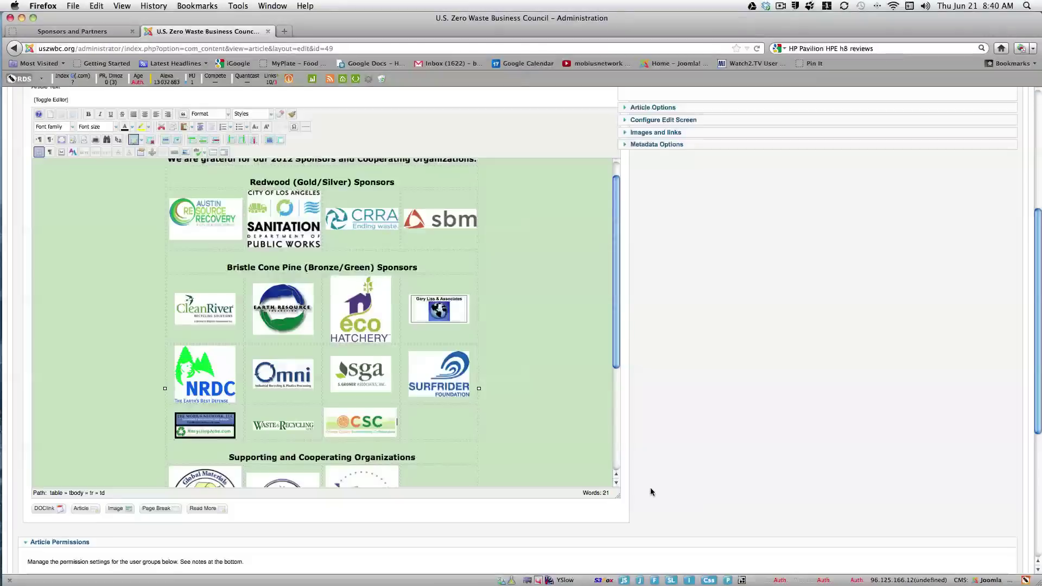
- Select the inserted CSC logo and bring up its context menu for linking
click(357, 422)
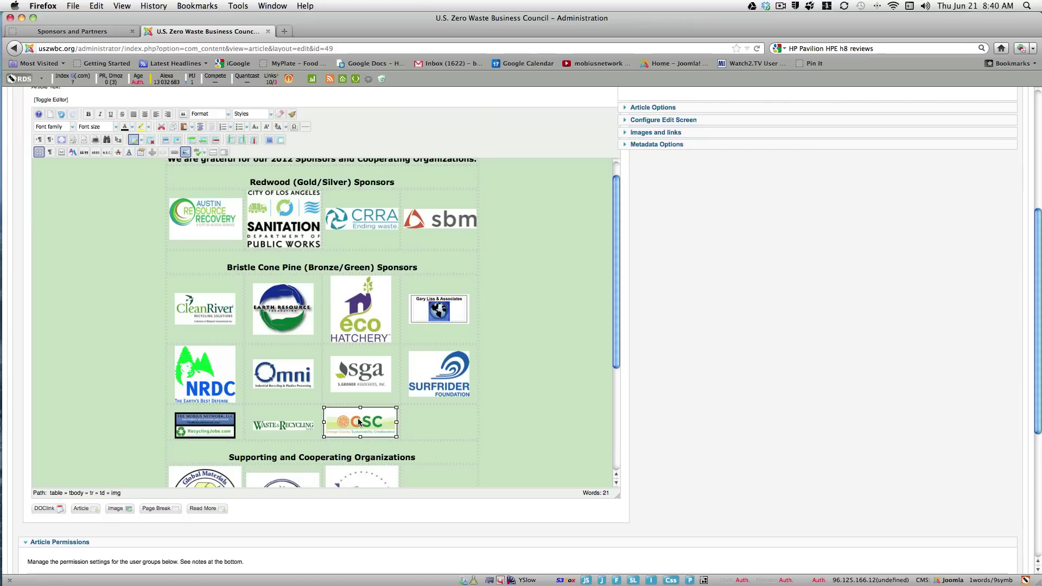
right_click(359, 422)
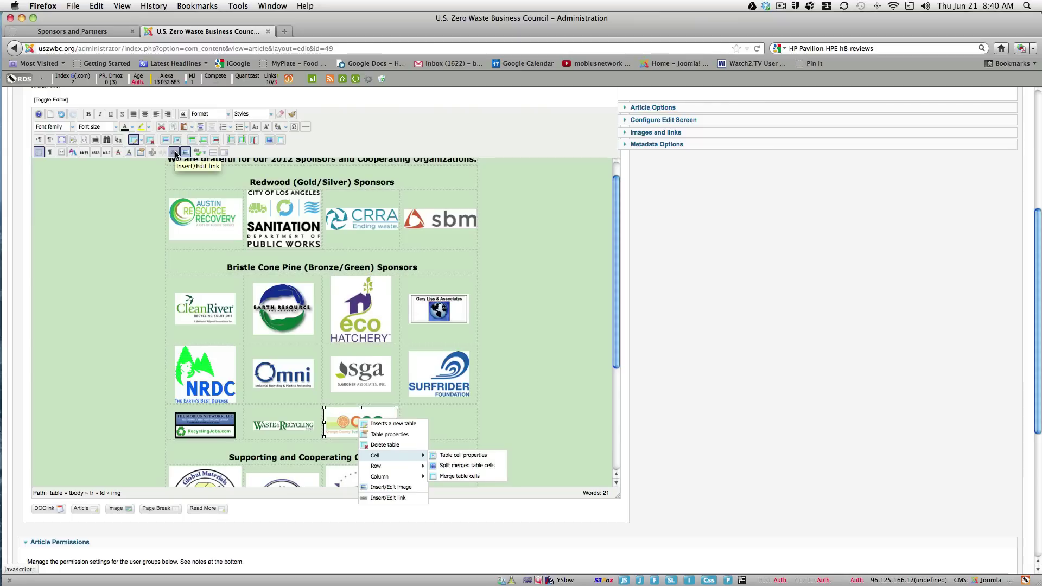
click(397, 499)
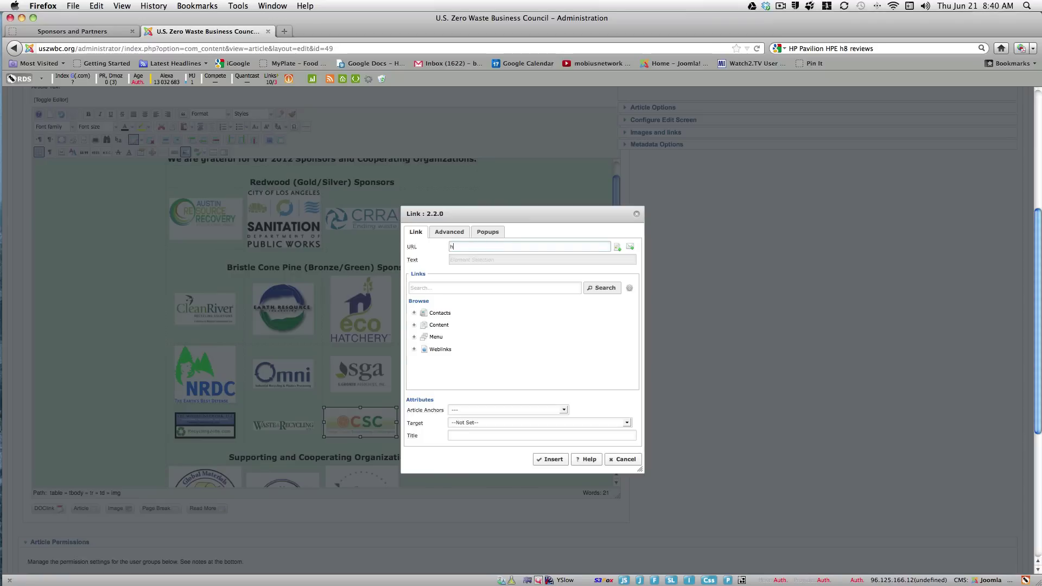
text(ttp://)
click(414, 338)
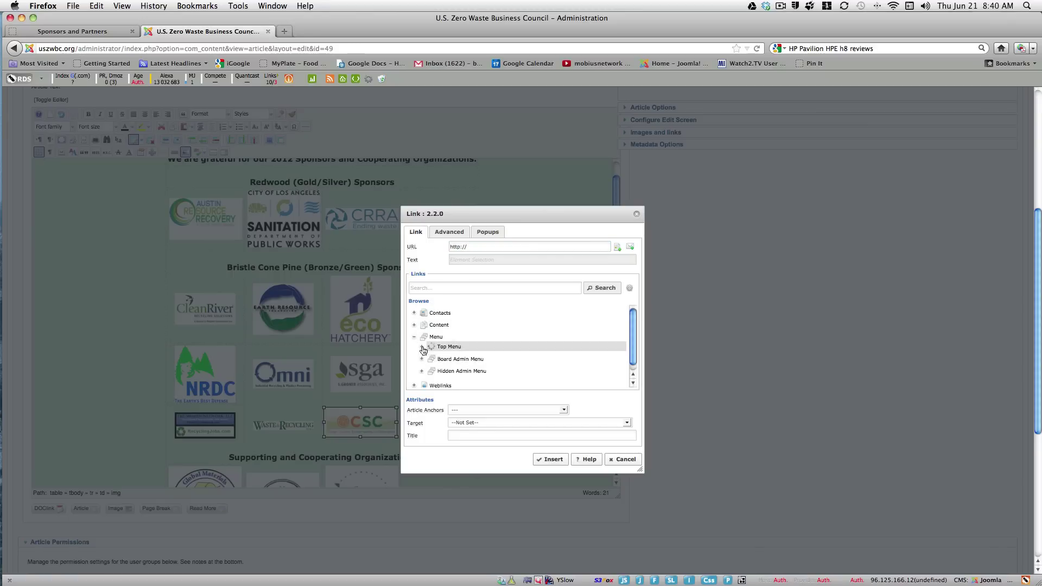
click(423, 347)
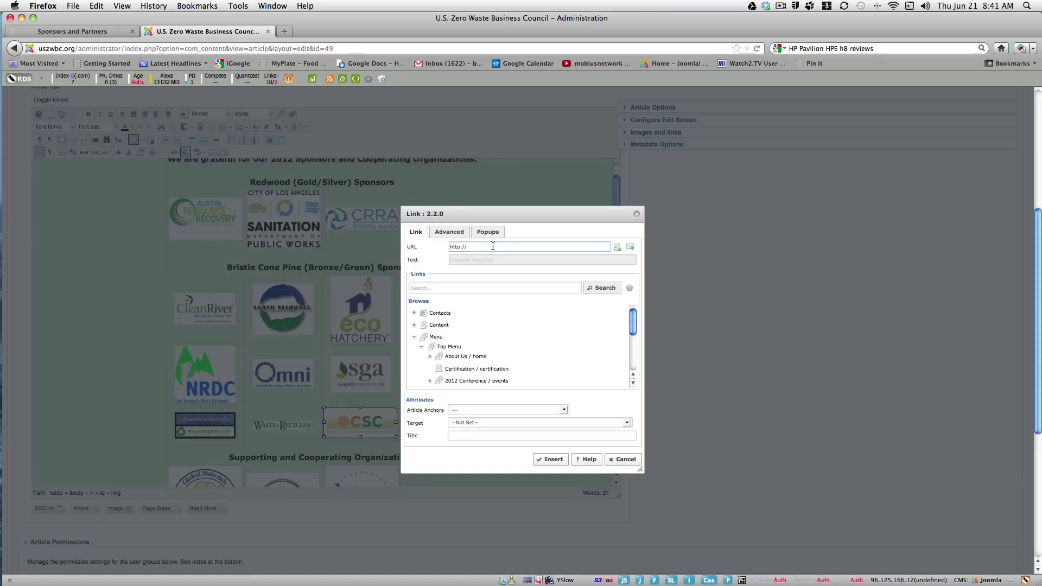
text(uszwbc.org)
click(626, 424)
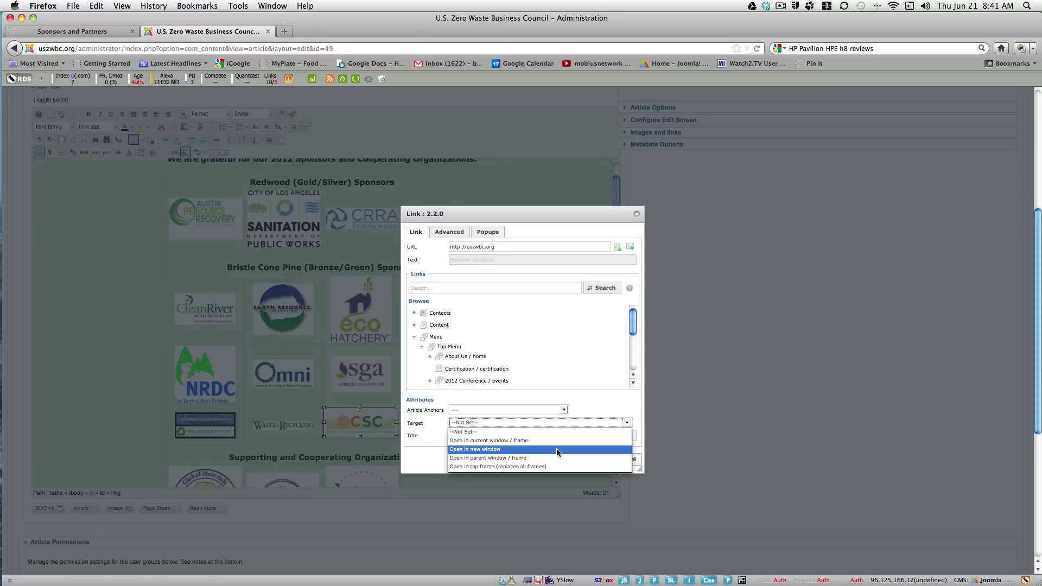
- Give the CSC logo link the title 'US Zero Waste Business Council' and open it in a new window
click(604, 402)
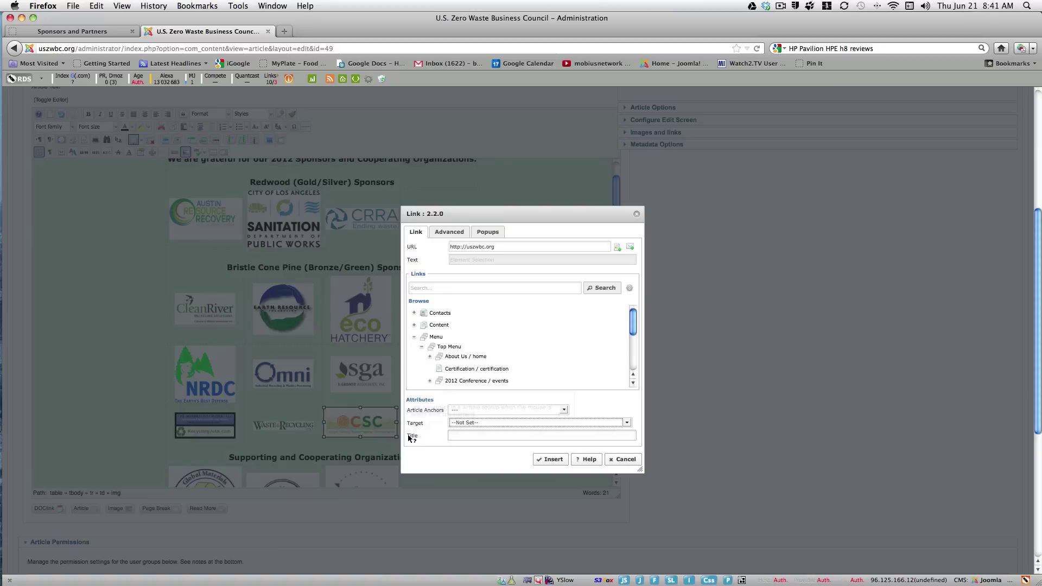
mouse_move(423, 438)
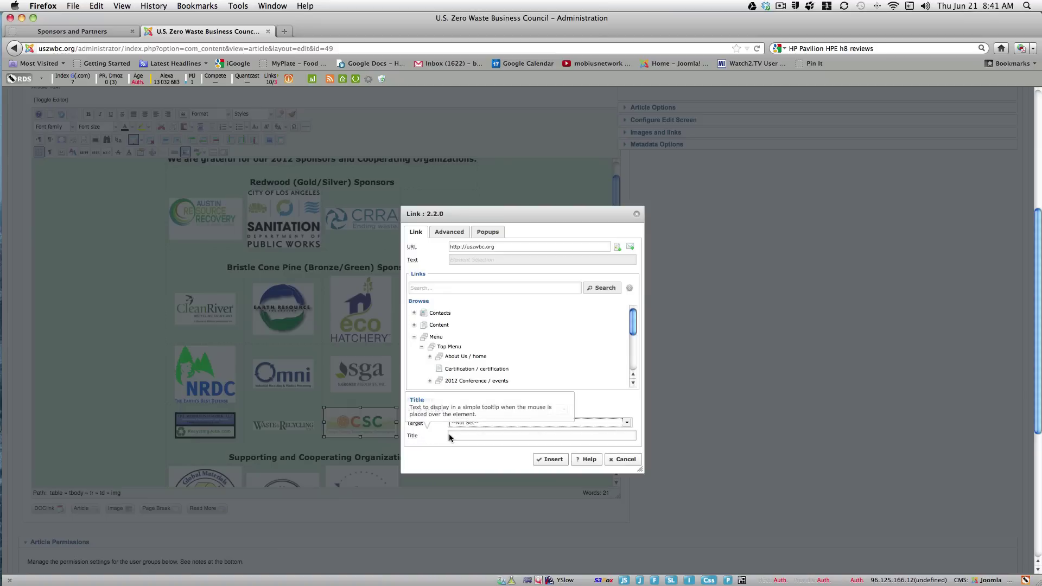
click(463, 436)
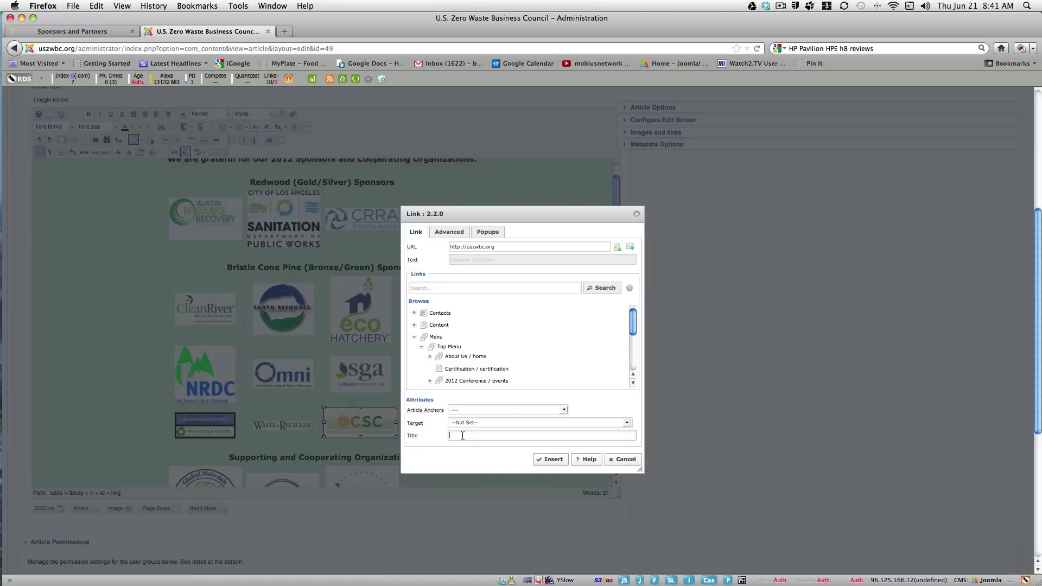
text(US)
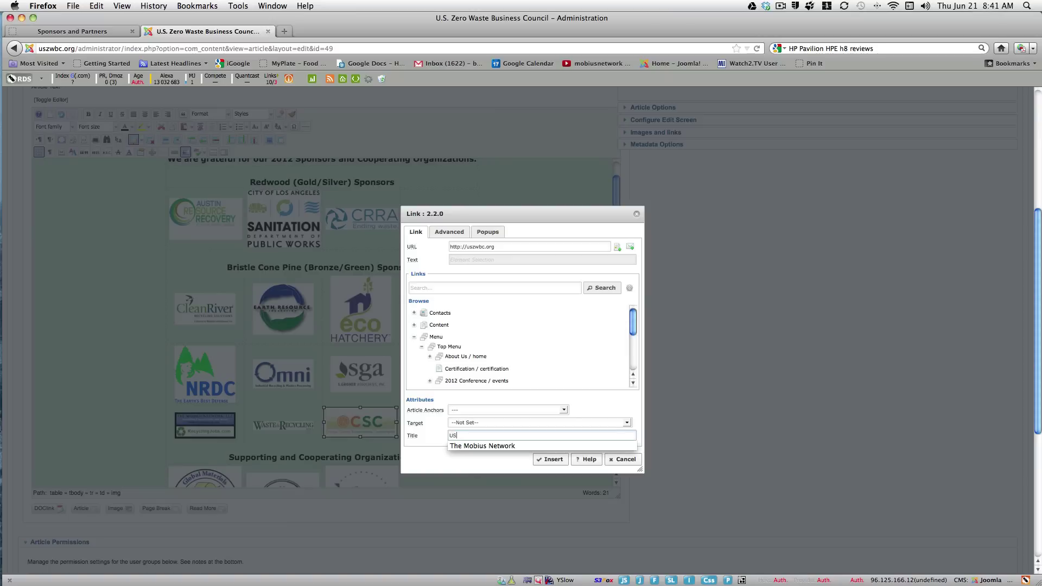
text( ZEro Waste )
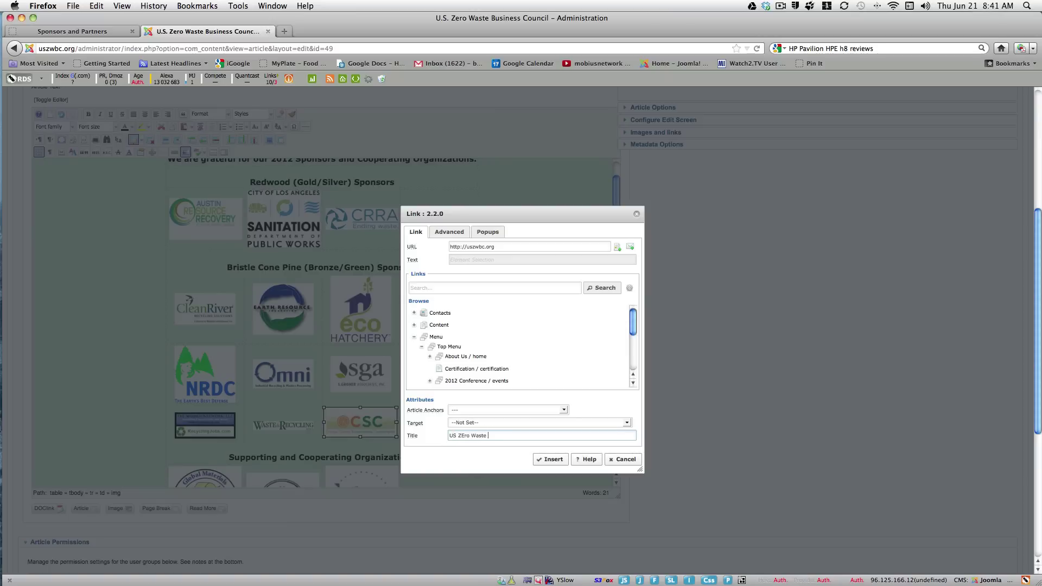
text(Business Council)
click(625, 423)
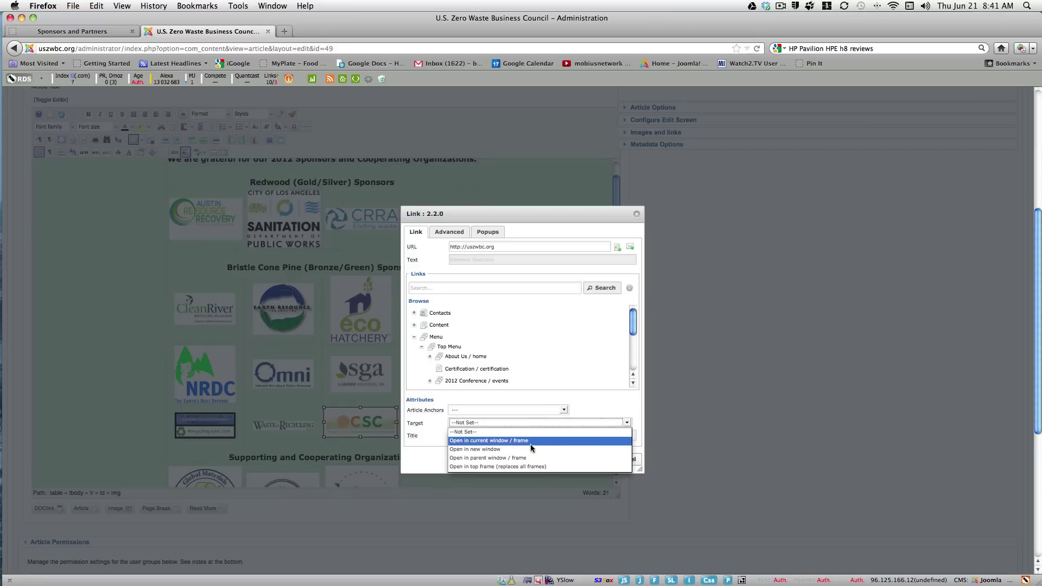
click(535, 439)
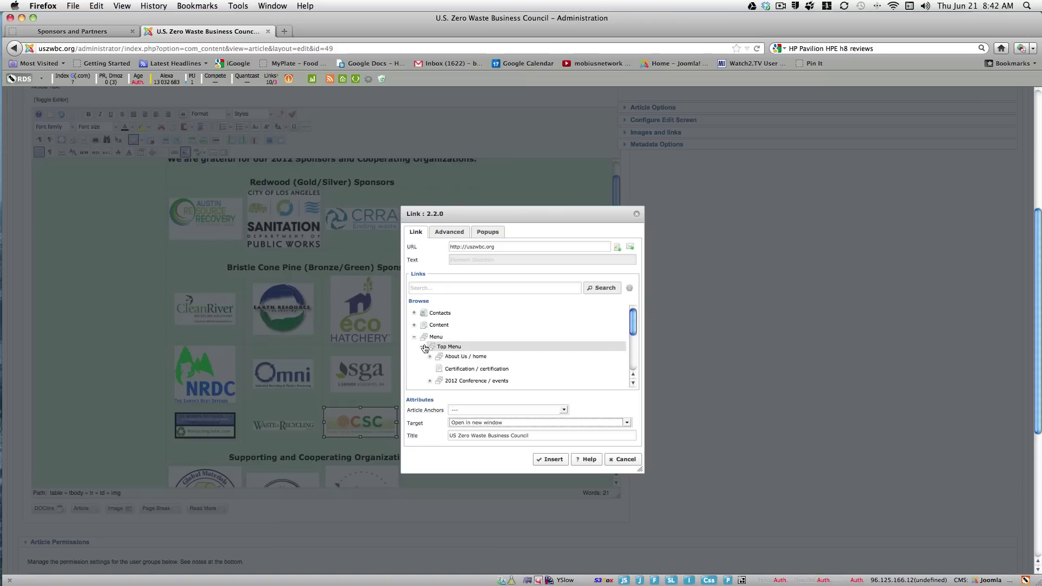
- Browse to Content > USZWBC in the link browser and insert the link on the CSC logo
click(414, 326)
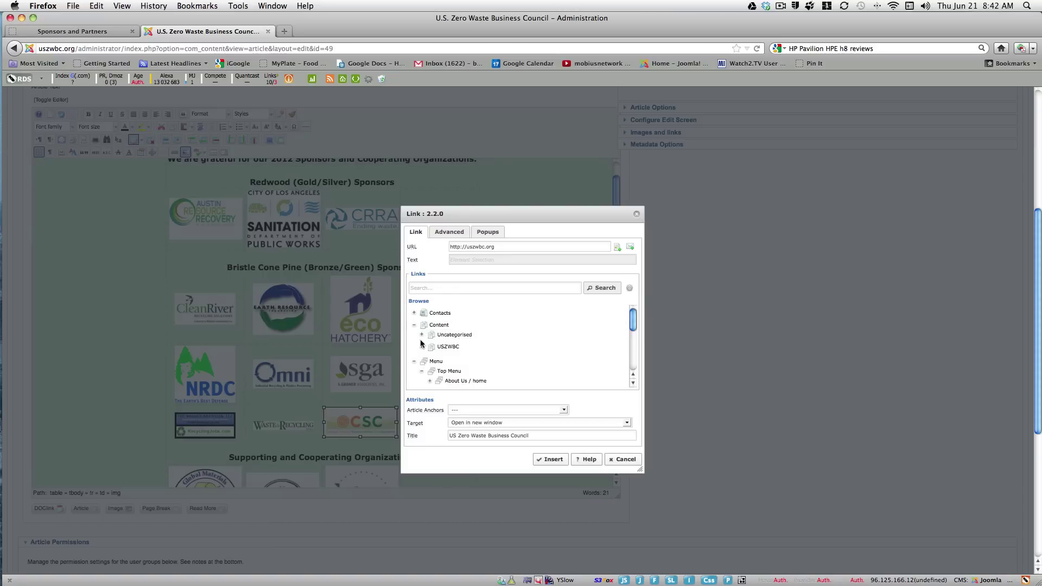
click(421, 347)
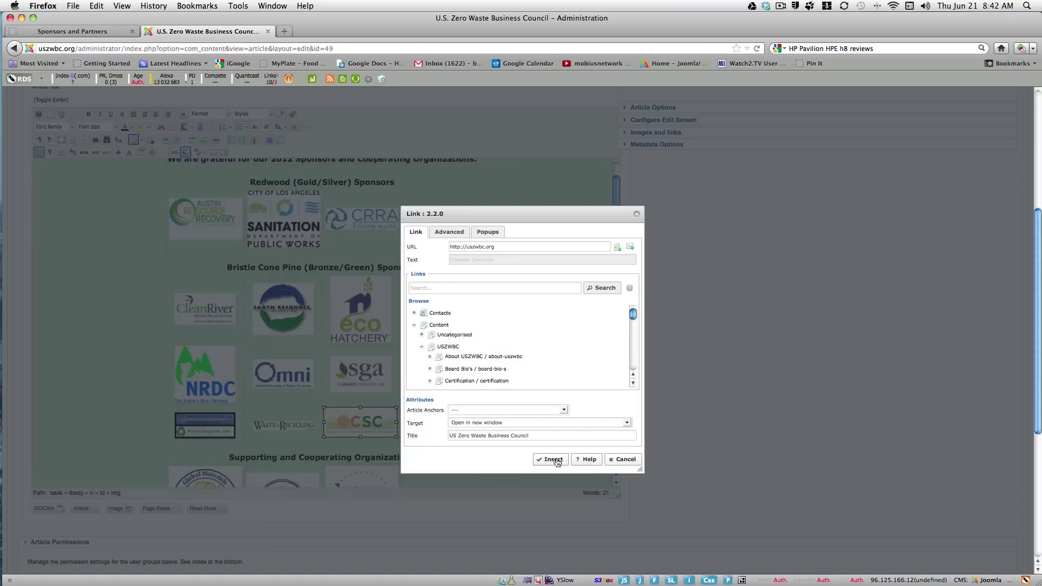
click(557, 461)
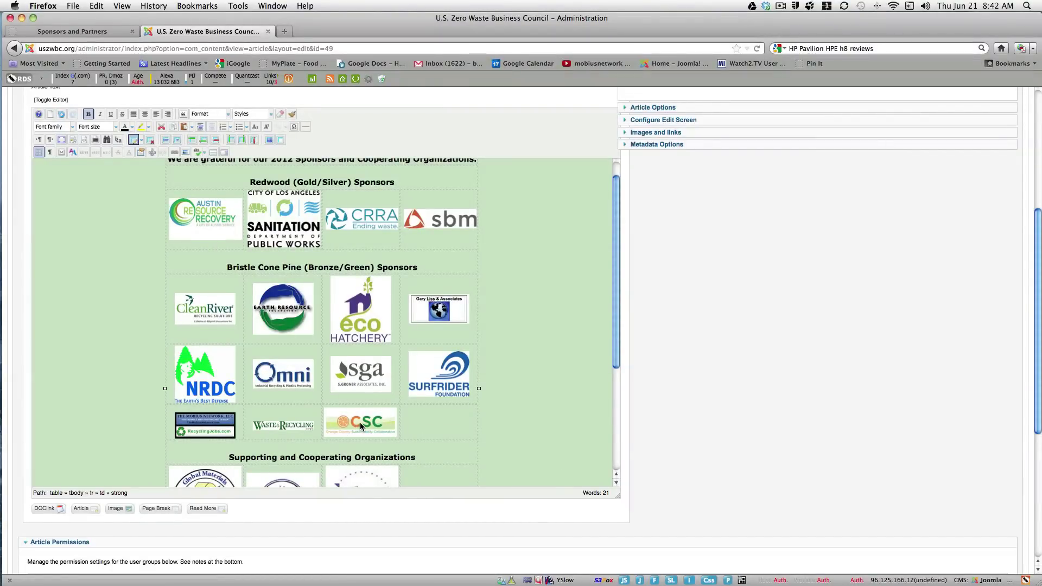
- Delete the linked CSC logo from its sponsors table cell and scroll back up the article
click(360, 422)
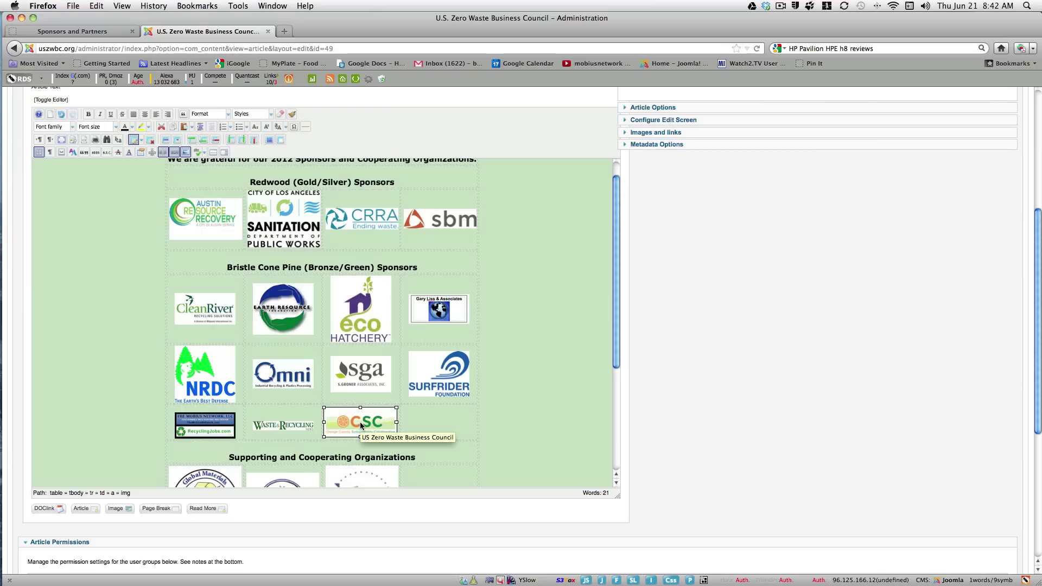
key(BackSpace)
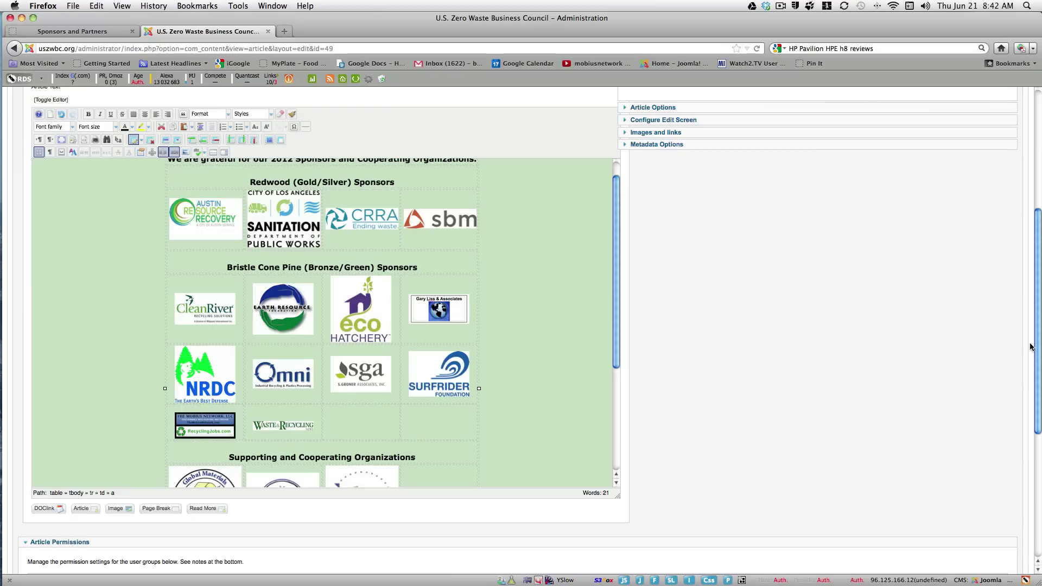
drag(1038, 348, 1024, 236)
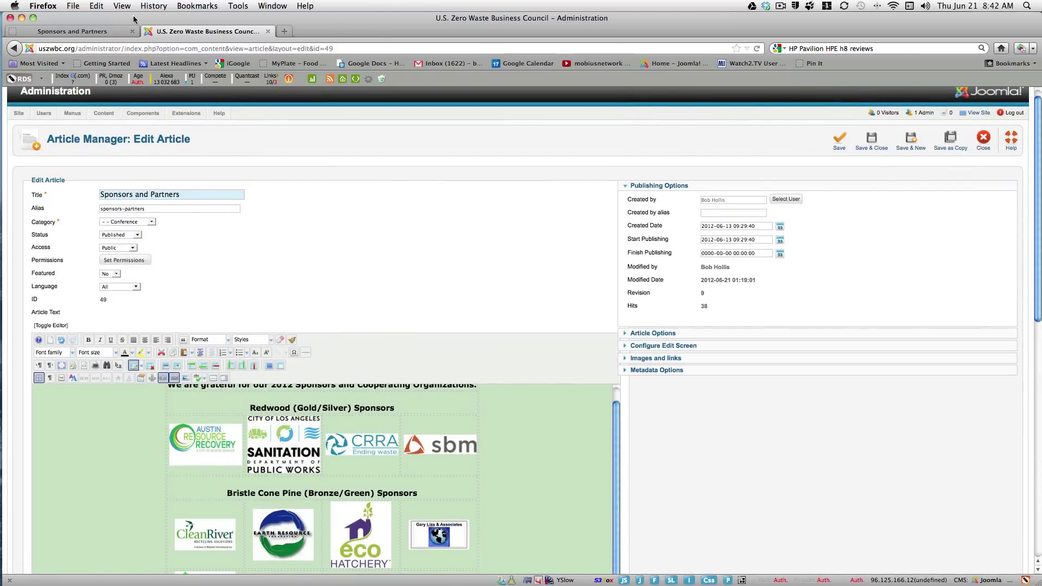
click(110, 30)
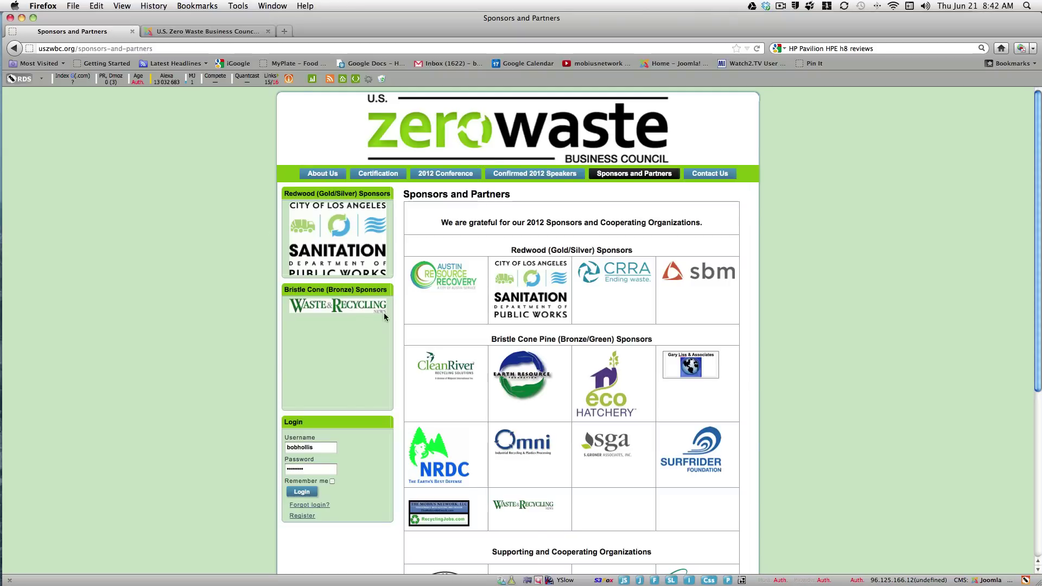
click(757, 49)
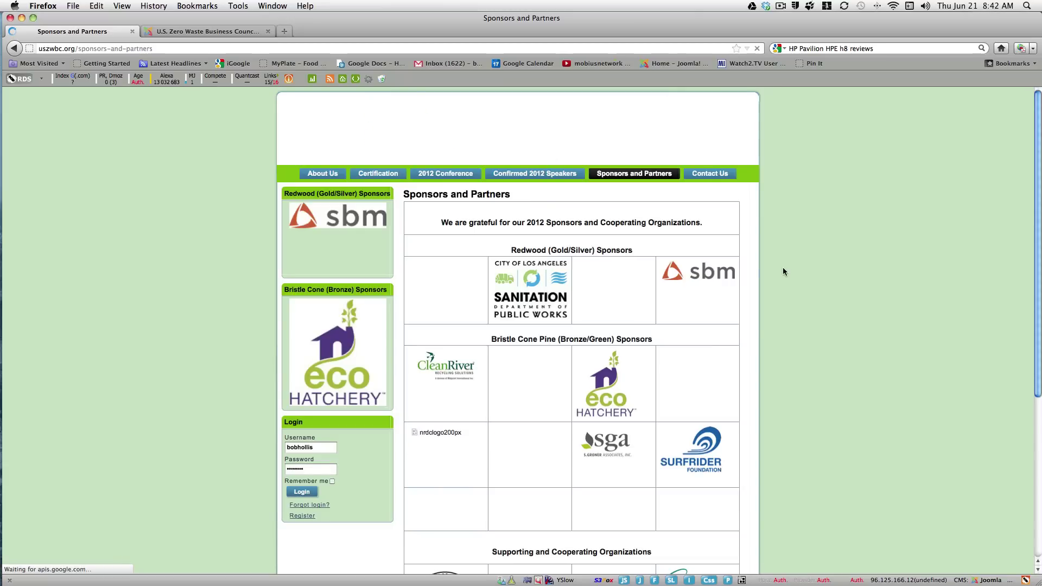
click(202, 32)
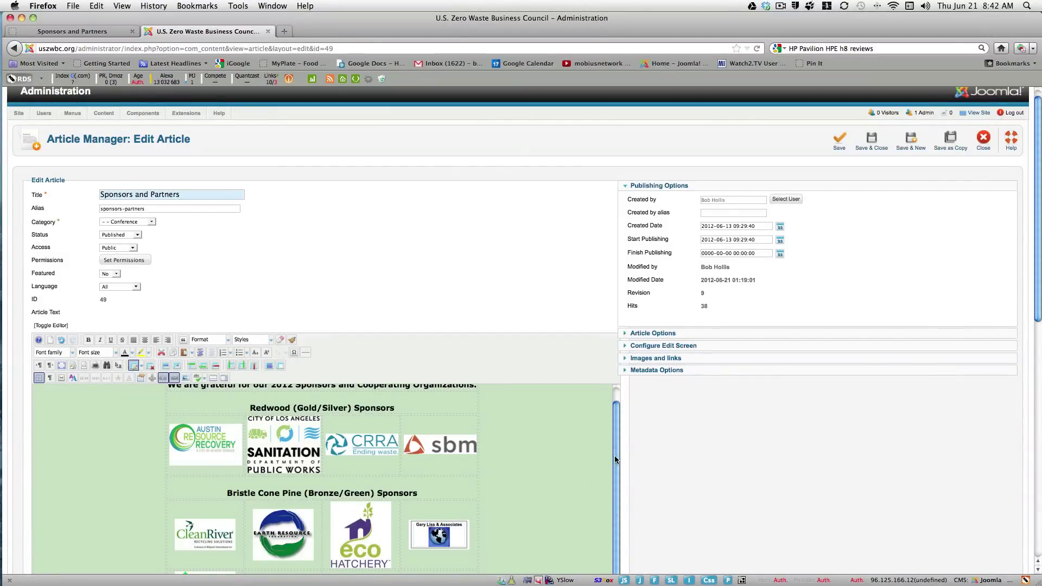
drag(615, 461, 612, 415)
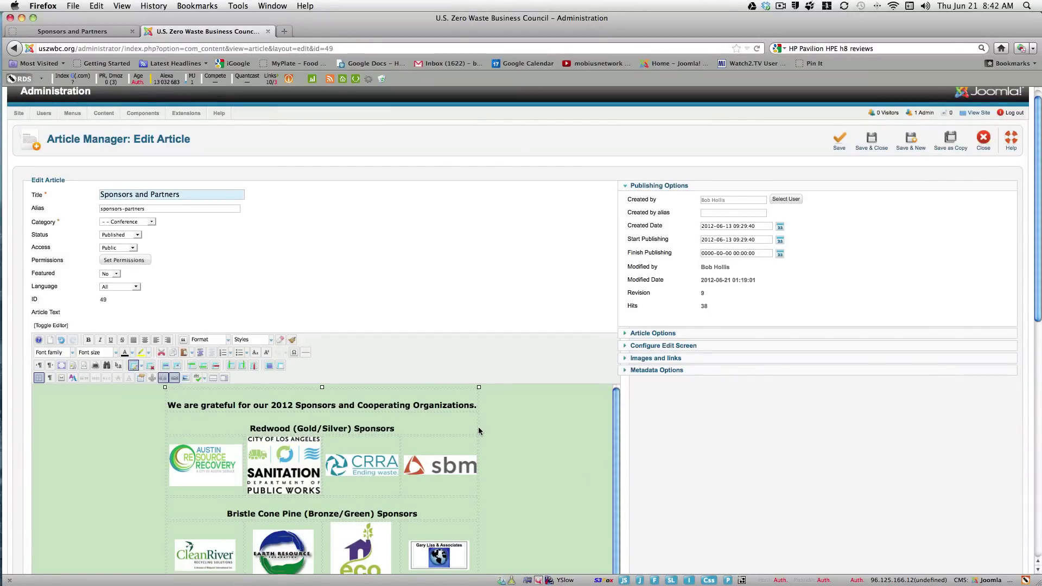